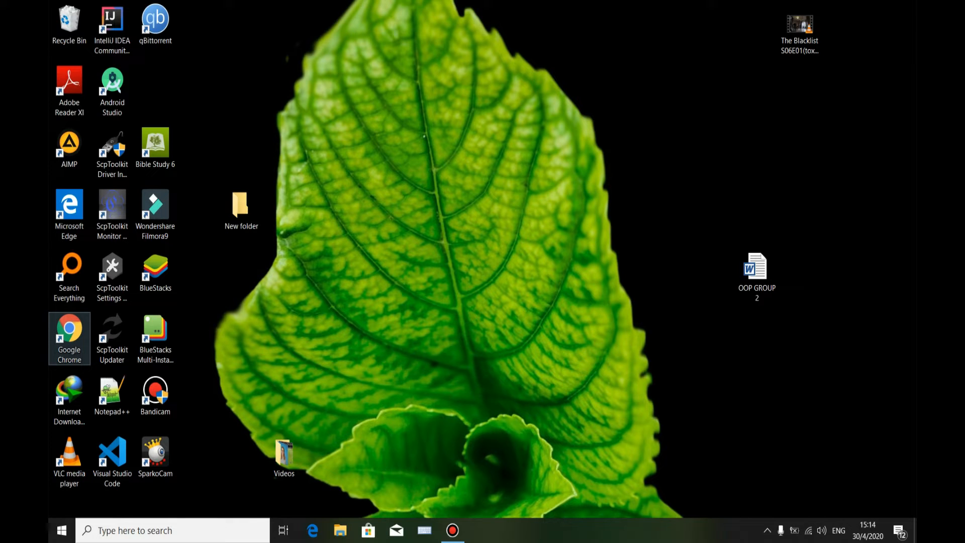
Step: Launch Google Chrome and open Oracle's Java SE Development Kit 14 downloads page through a "java jdk" address suggestion
double_click(70, 334)
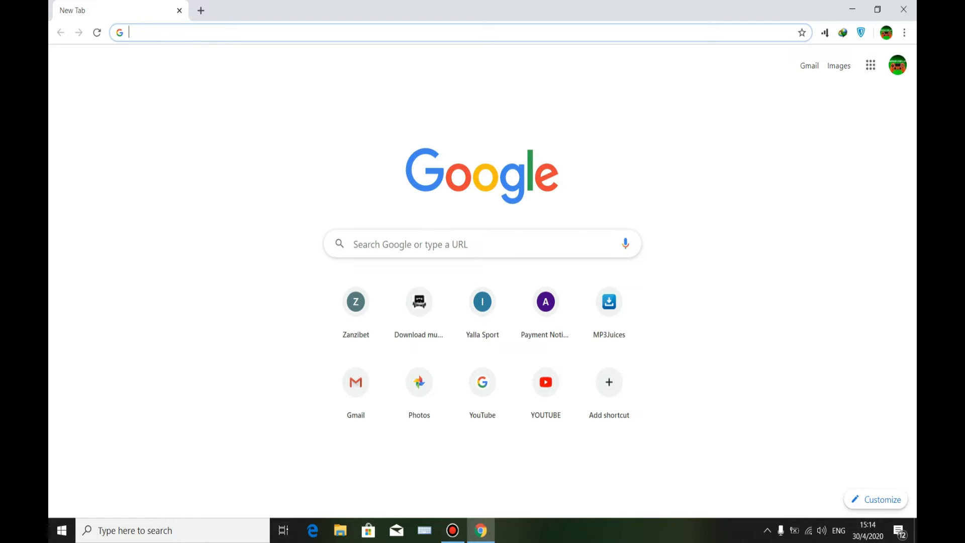
text(jv)
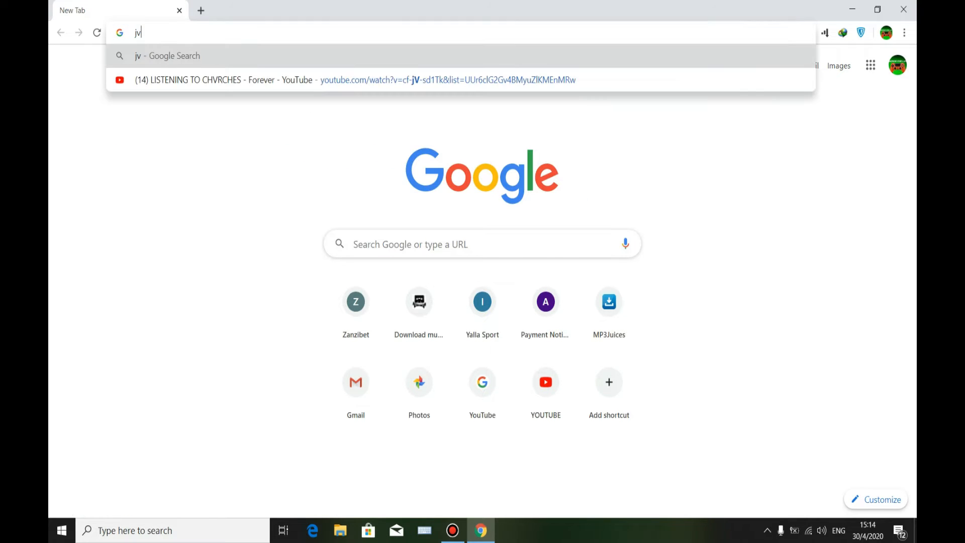
key(BackSpace)
text(a)
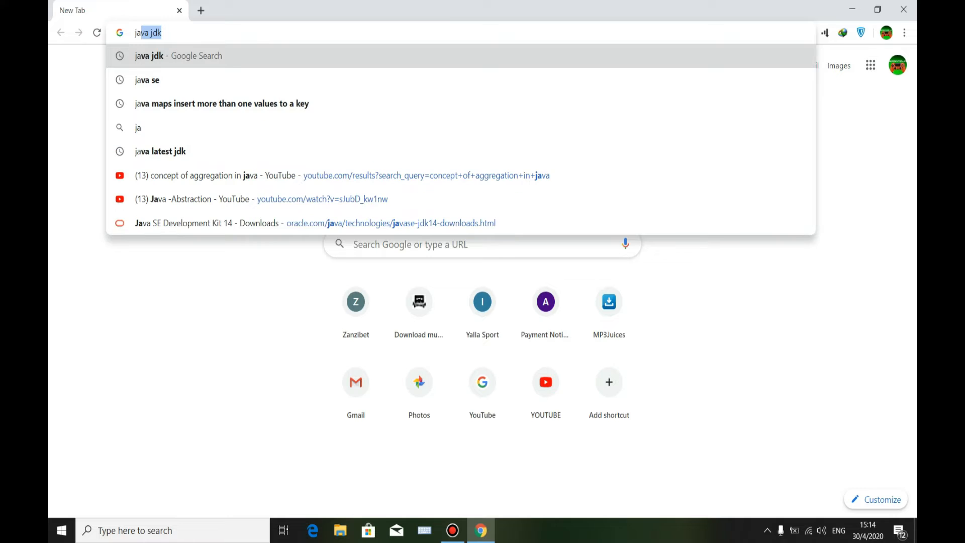
text(va )
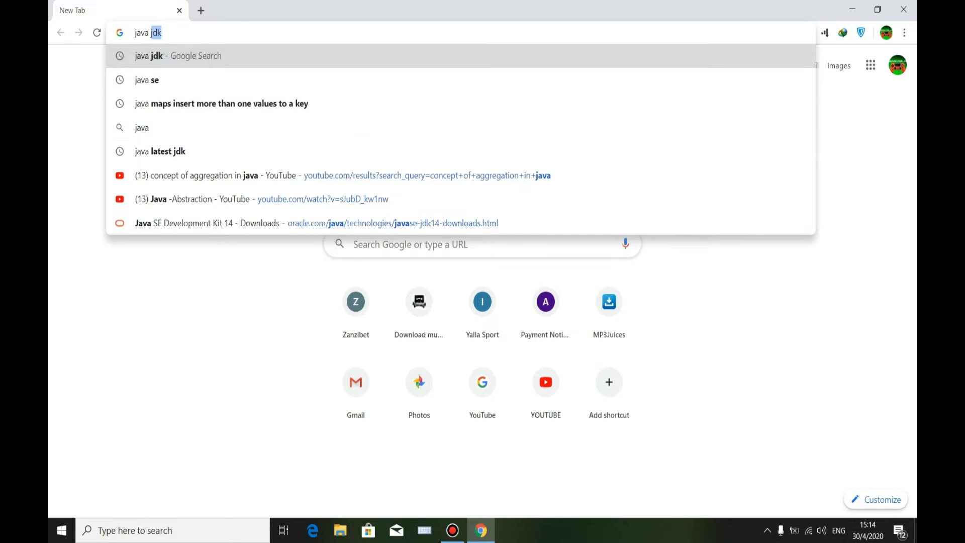
text(jdk)
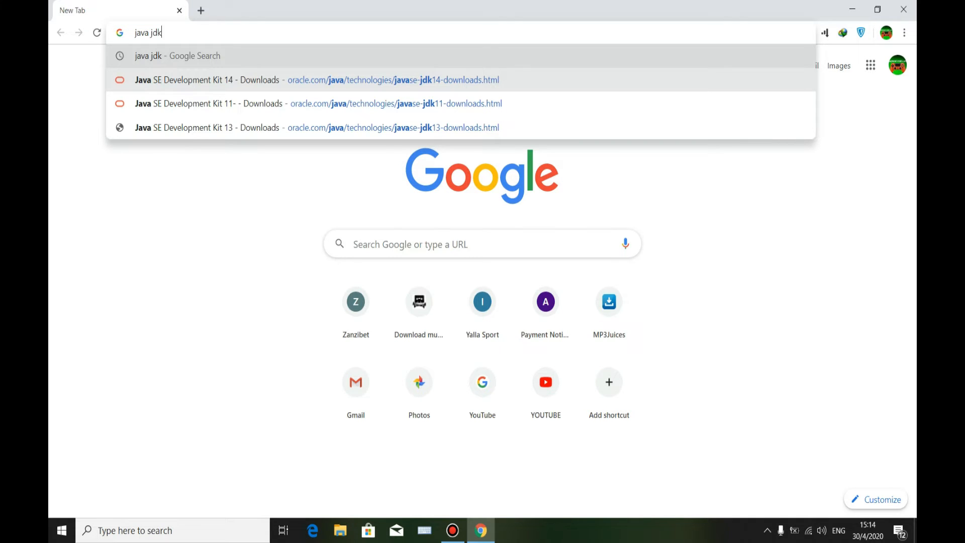
key(Down)
key(Return)
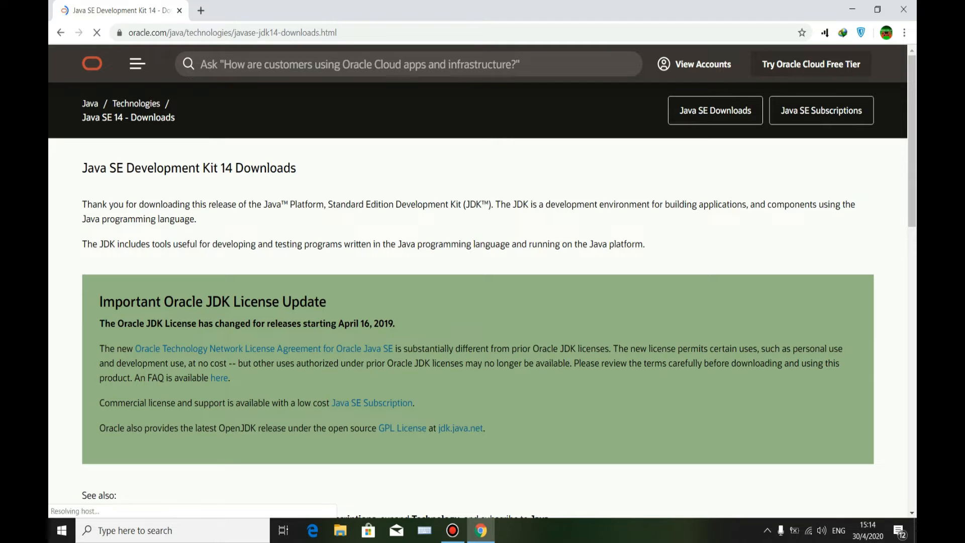
Step: Download jdk-14.0.1_windows-x64_bin.zip, accepting the Oracle Technology Network License Agreement and starting the transfer in the download manager
key(Down)
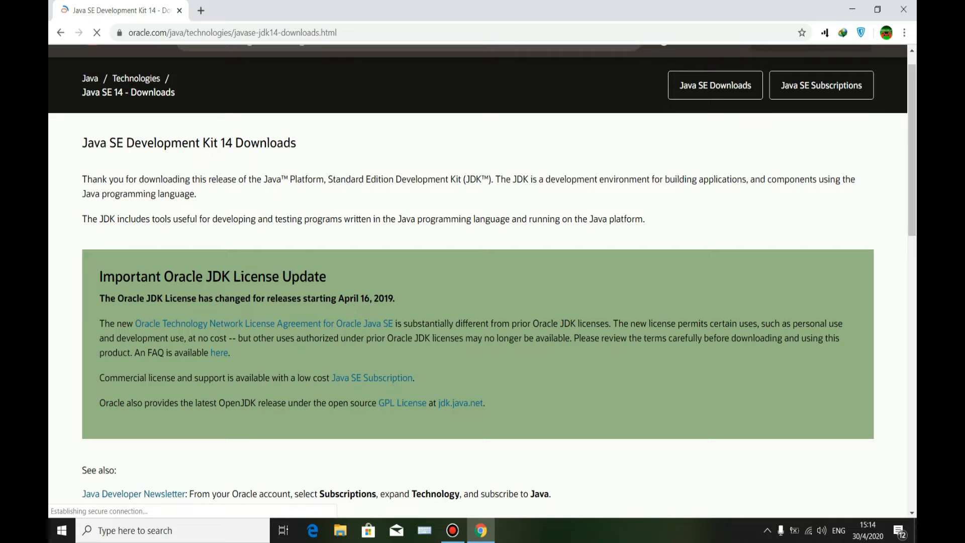
key(Down)
key(Down)
scroll(483, 280, down, 5)
scroll(483, 279, down, 4)
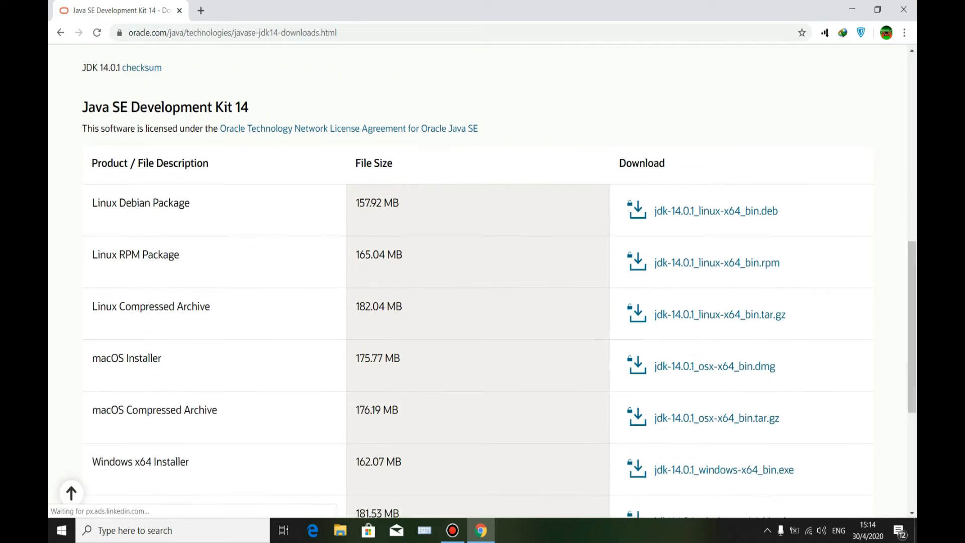
scroll(483, 280, down, 3)
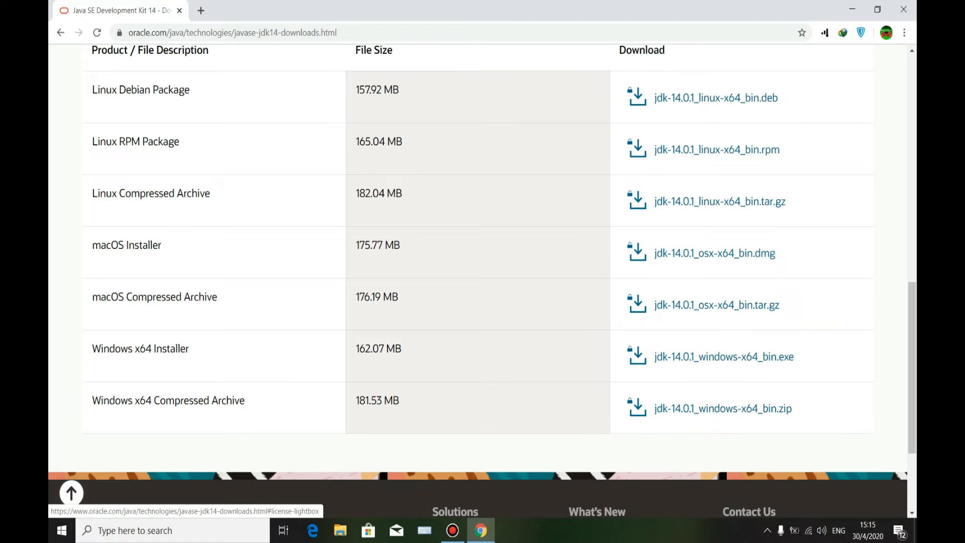
click(723, 408)
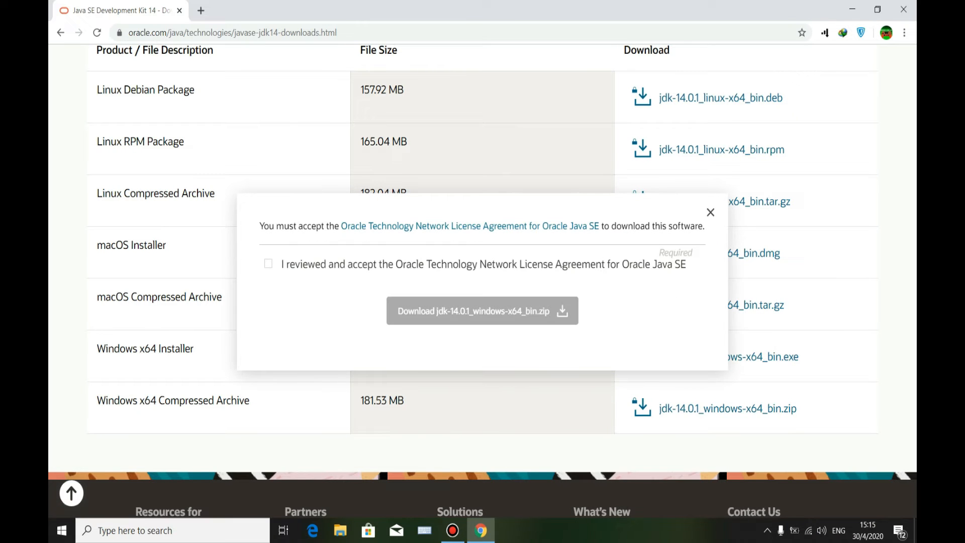
click(268, 264)
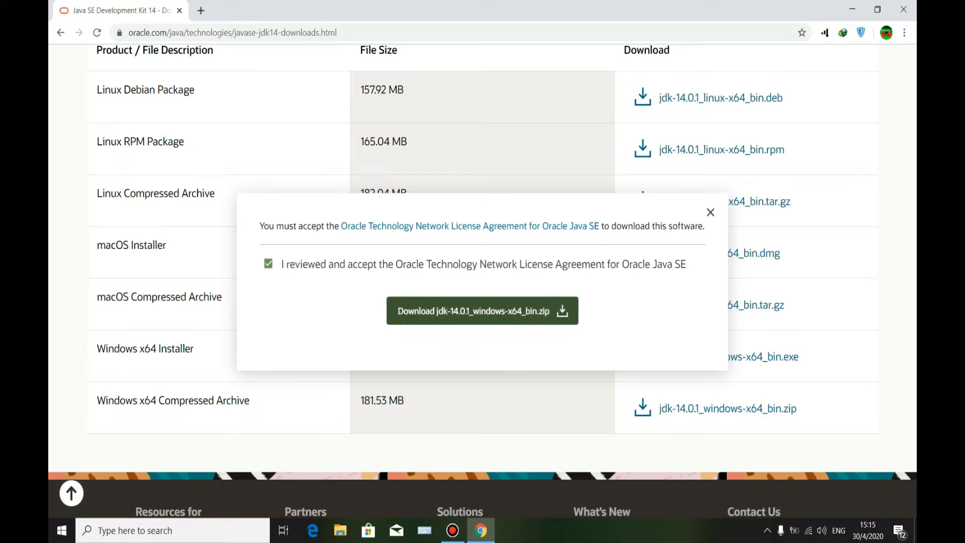
click(483, 310)
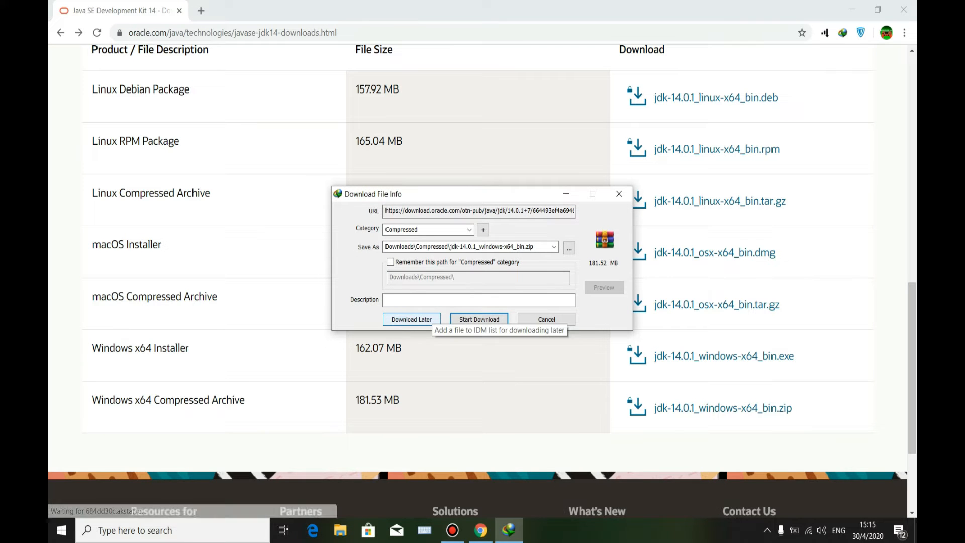
click(479, 319)
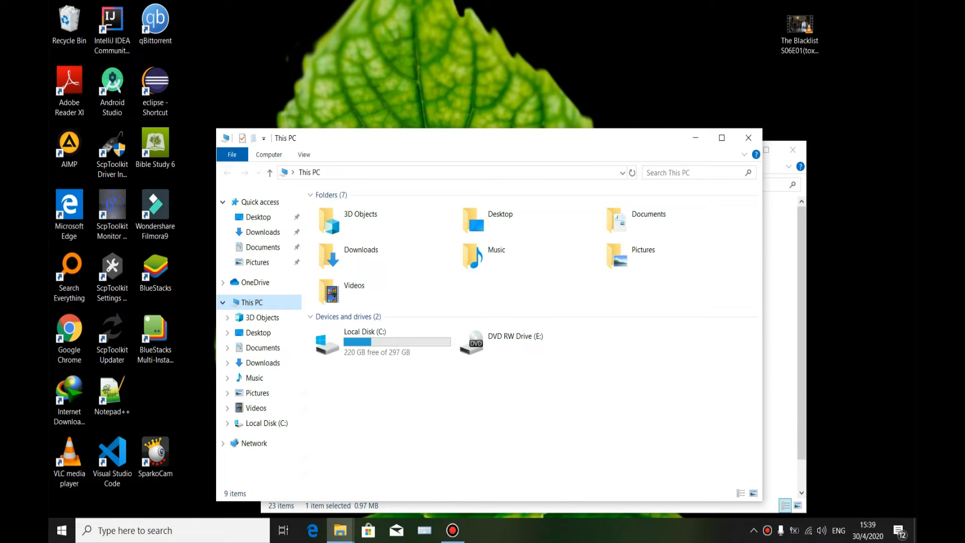
Step: Locate the jdk-14.0.1_windows-x64_bin application in the Programs subfolder of Downloads and select it
click(361, 255)
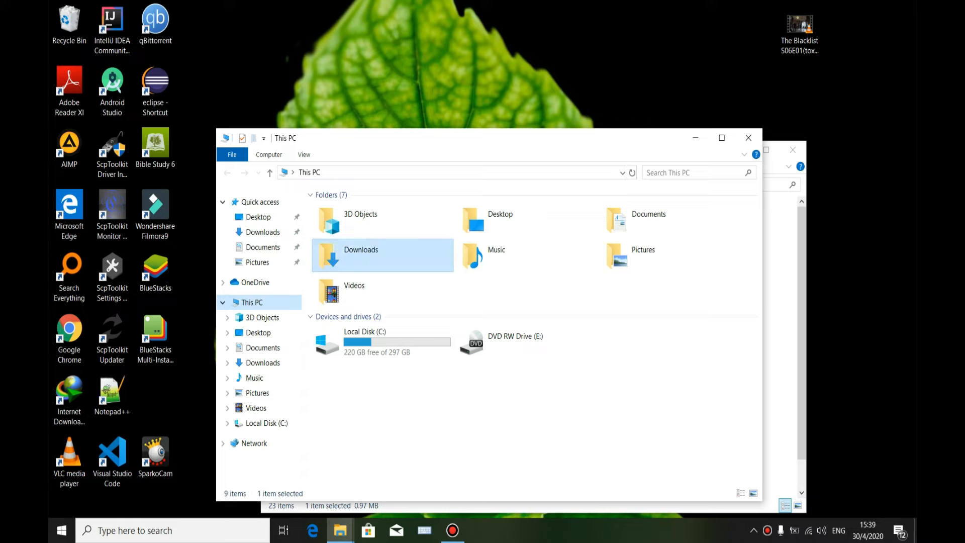
double_click(402, 255)
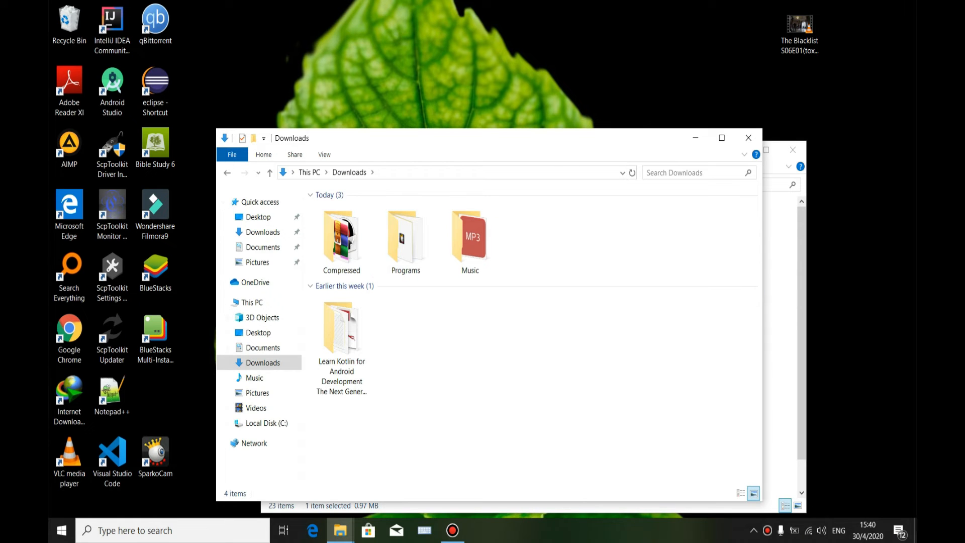
double_click(405, 236)
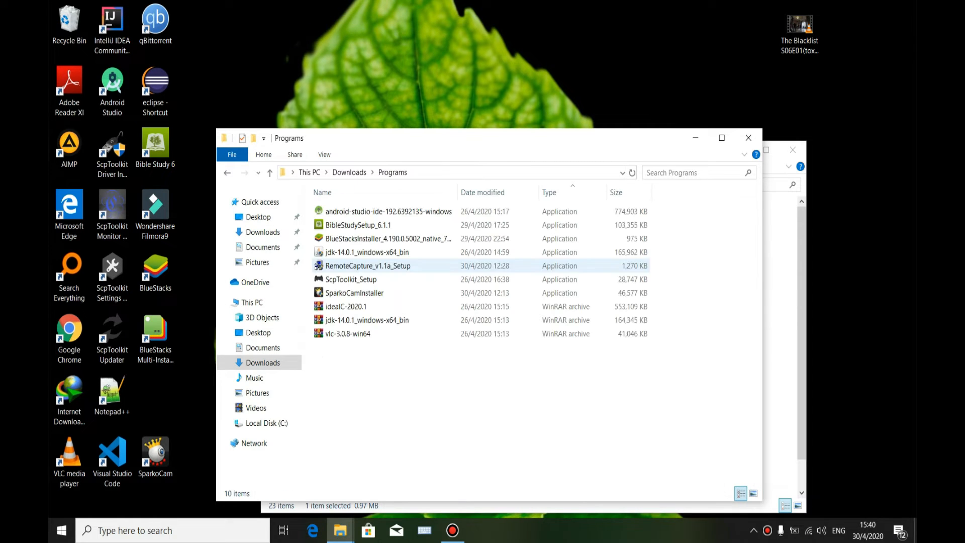
click(397, 253)
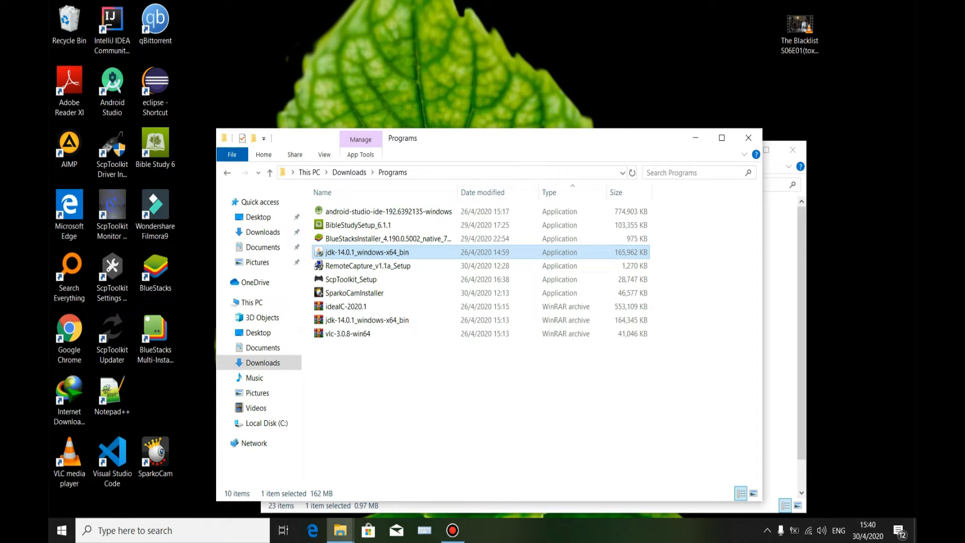
Step: Browse to the JDK's bin folder at C:\Program Files\Java\jdk-14.0.1\bin
click(252, 302)
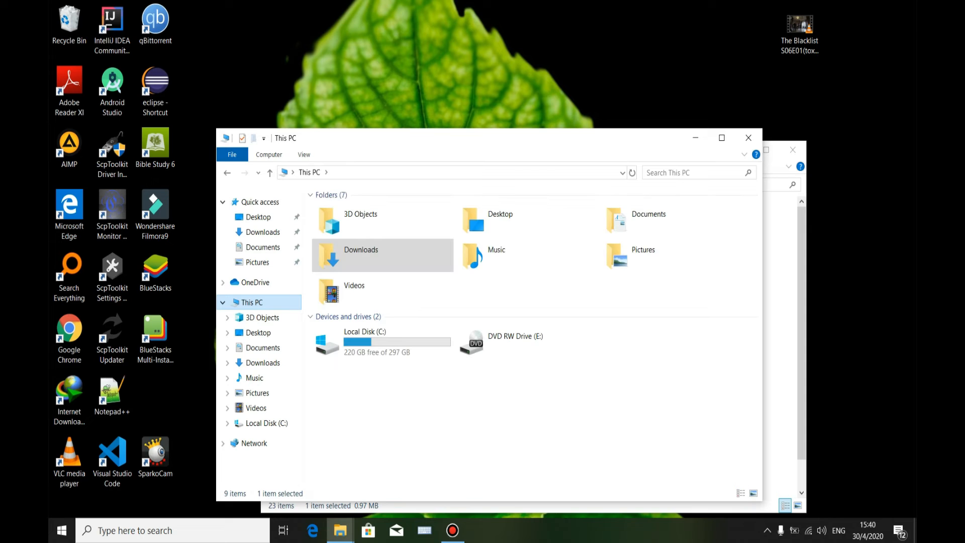
double_click(372, 342)
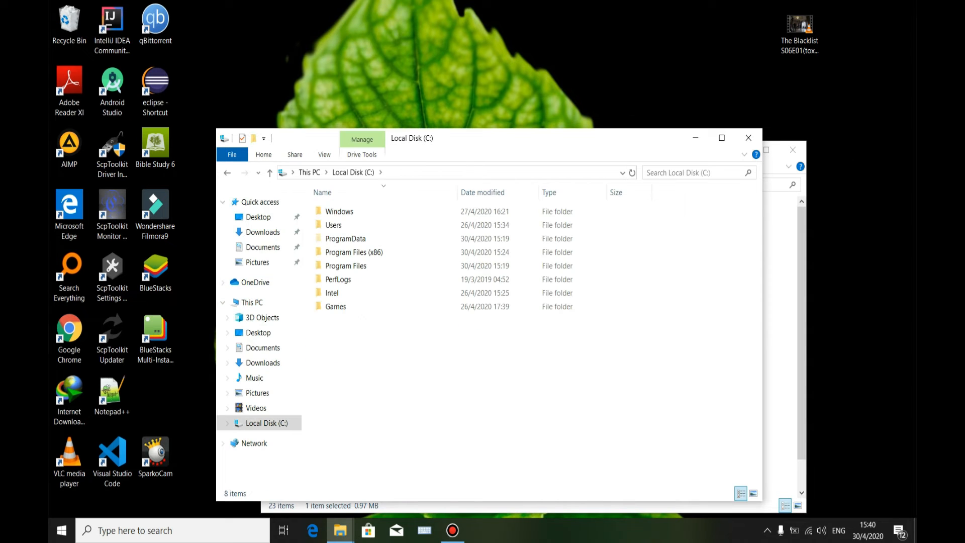
click(352, 266)
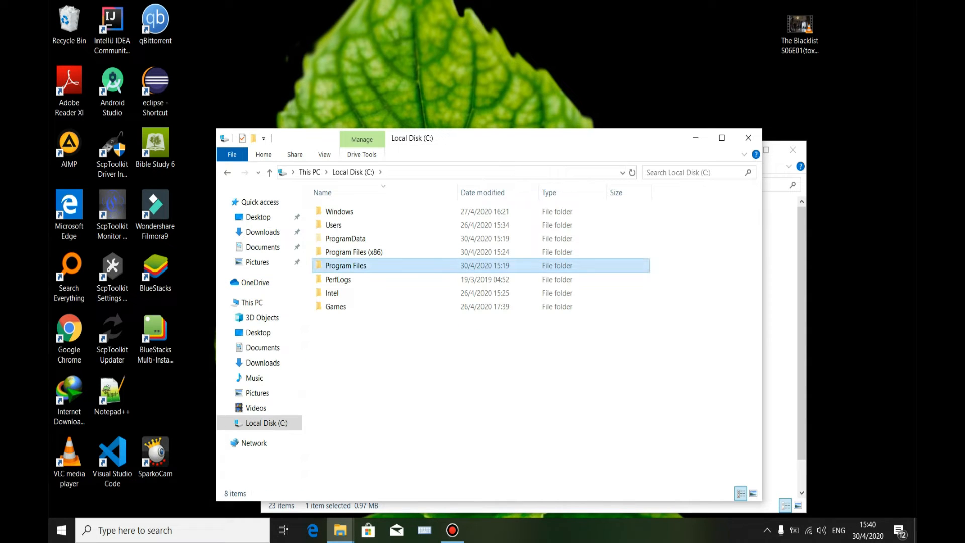
double_click(352, 266)
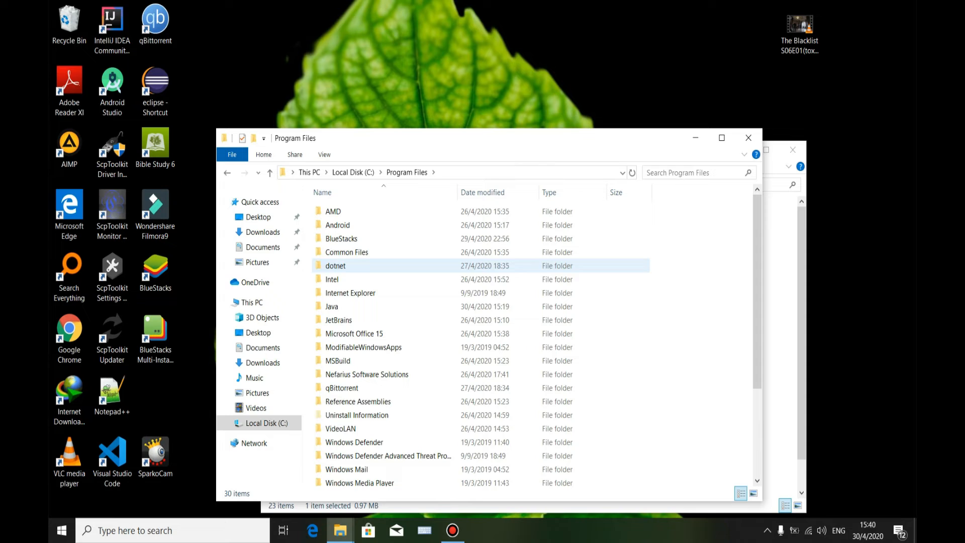
click(352, 306)
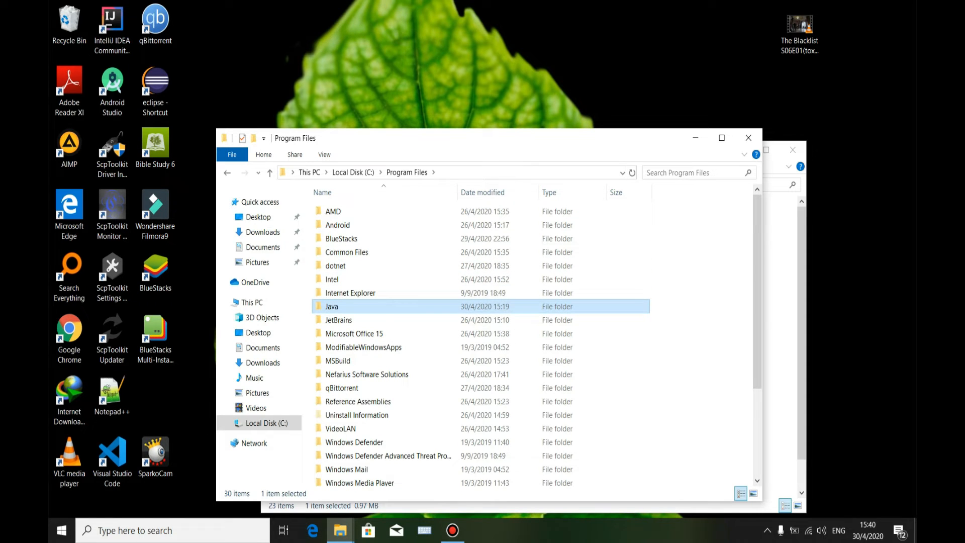
double_click(352, 306)
click(352, 211)
double_click(352, 211)
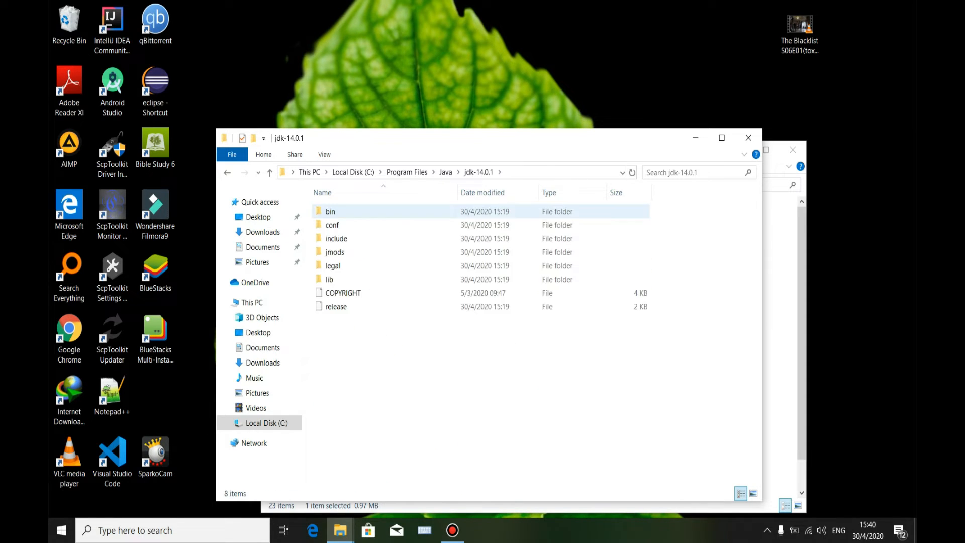
double_click(352, 211)
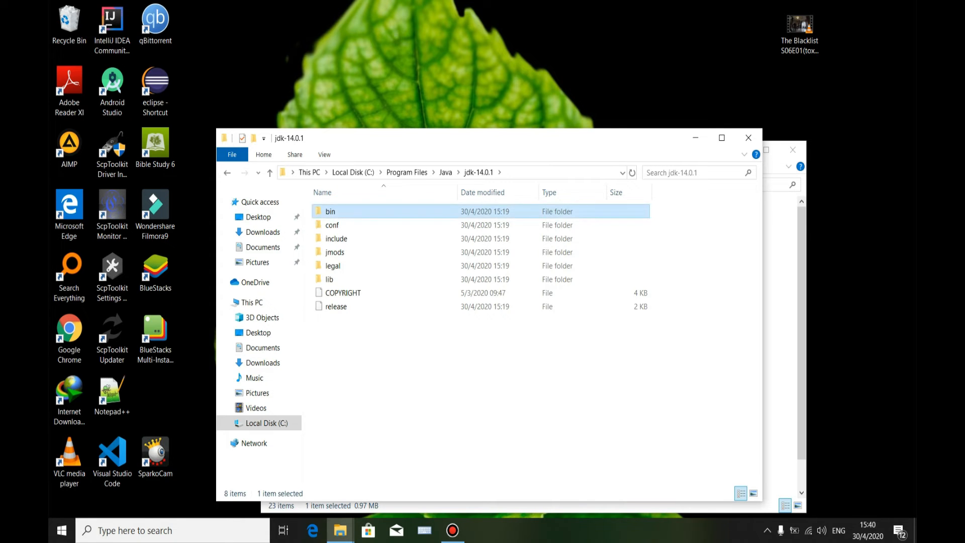
Step: Copy the location path C:\Program Files\Java\jdk-14.0.1\bin from the properties of api-ms-win-core-errorhandling-l1-1-0.dll, leaving the file unchanged
click(387, 280)
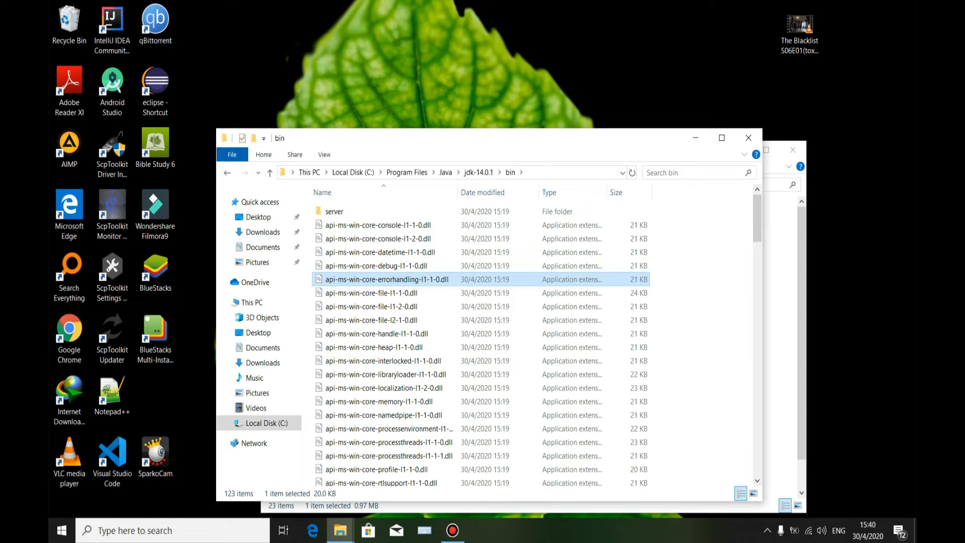
right_click(361, 284)
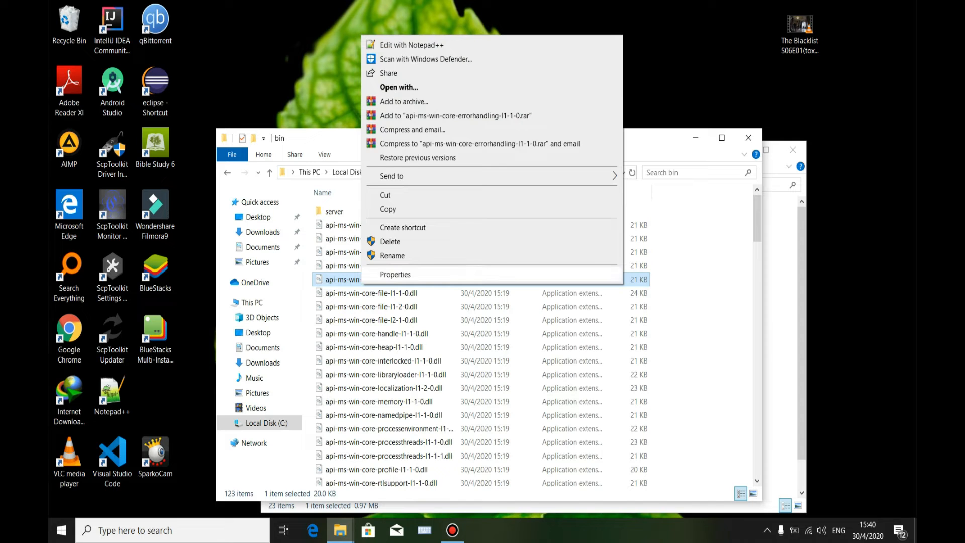
click(395, 274)
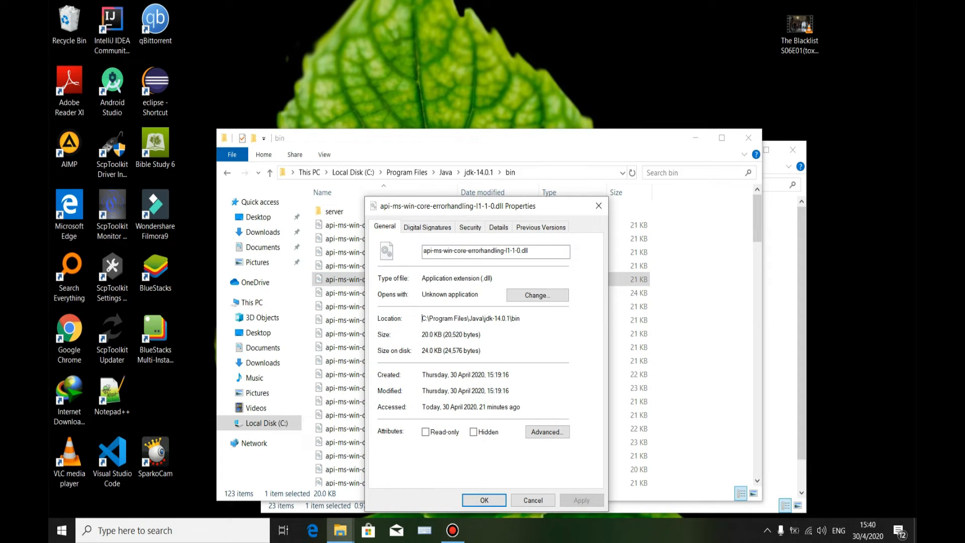
drag(422, 318, 520, 318)
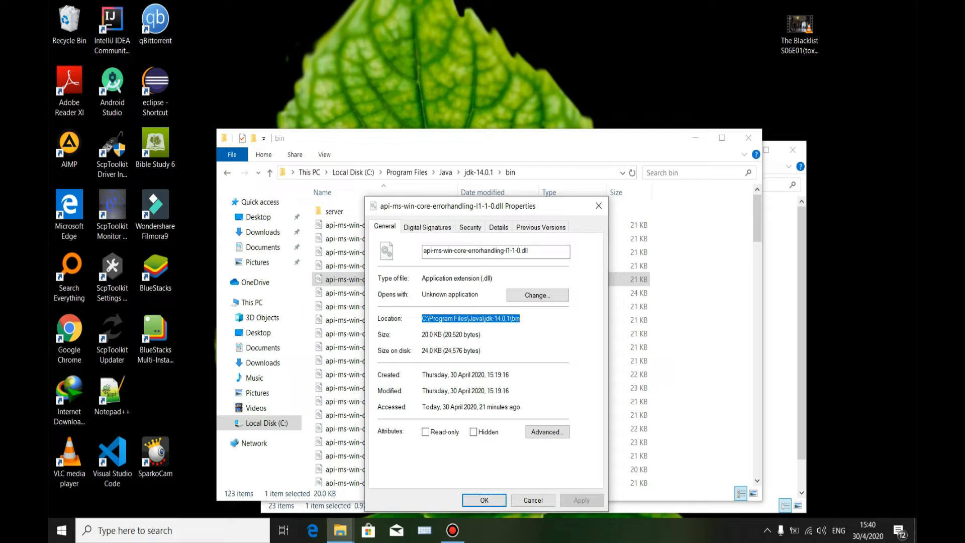
right_click(506, 318)
click(528, 353)
click(533, 500)
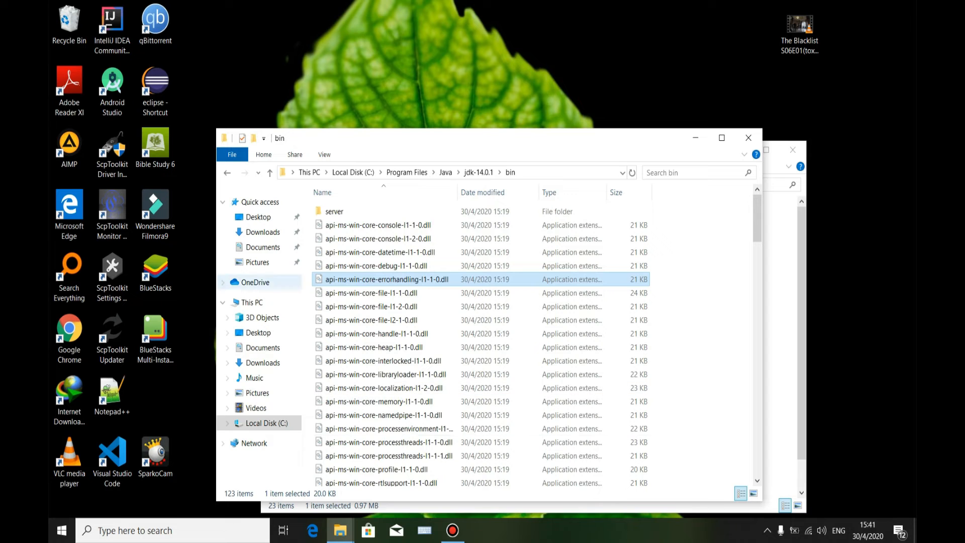
Step: Open the Environment Variables dialog from This PC's advanced system settings
right_click(246, 303)
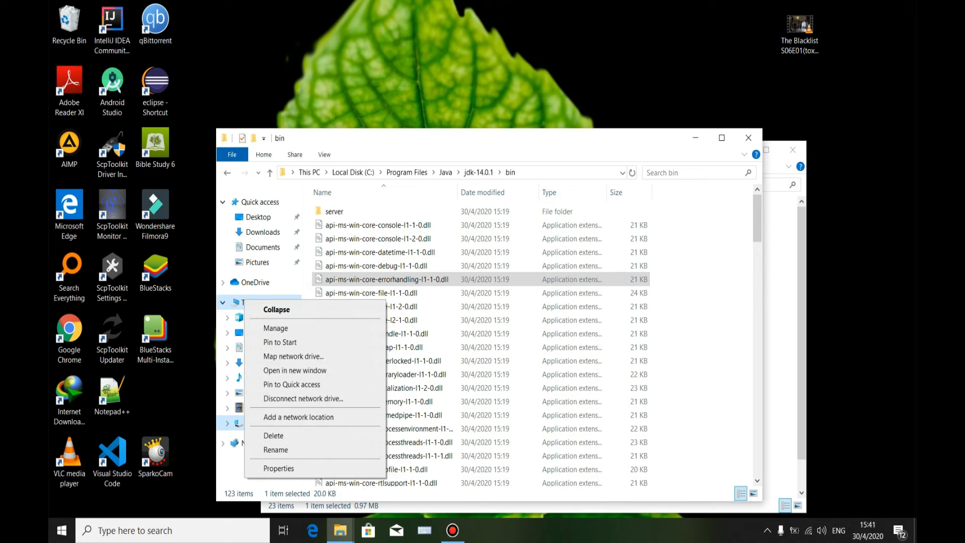
click(279, 468)
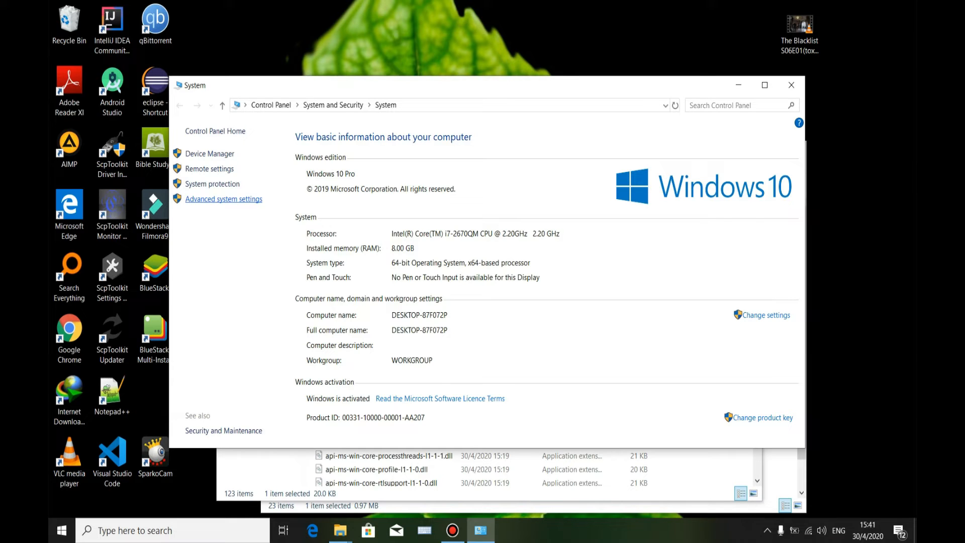
click(224, 199)
click(259, 256)
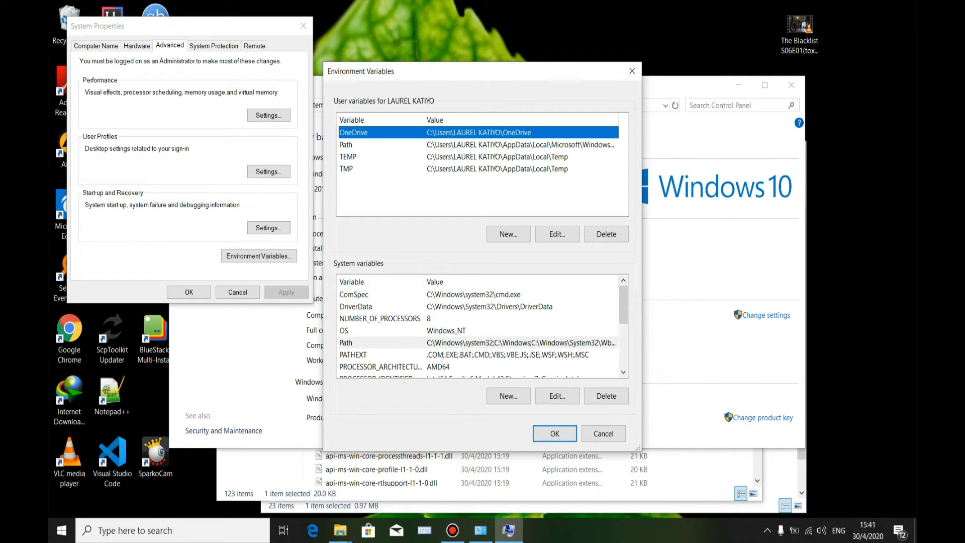
Step: Add C:\Program Files\Java\jdk-14.0.1\bin as a new entry in the system Path variable
click(346, 342)
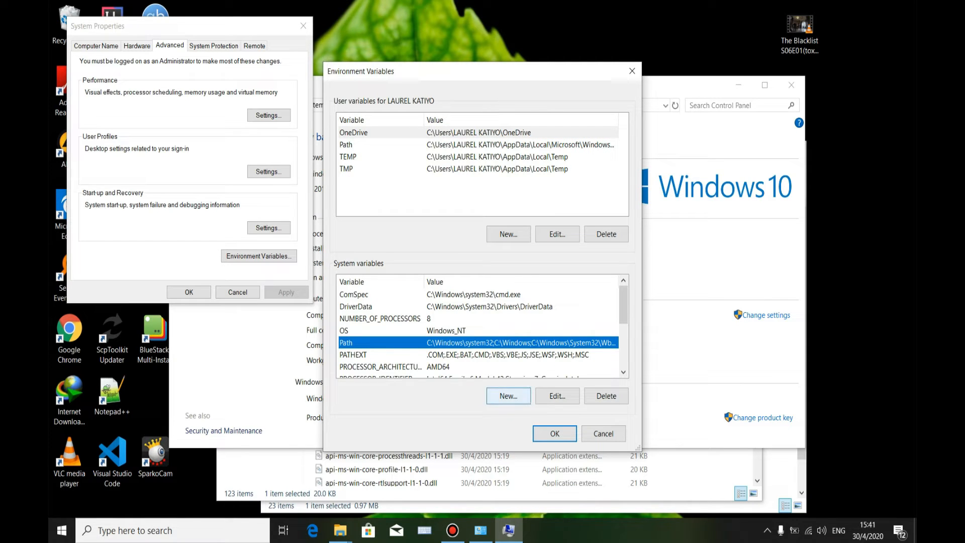
click(557, 396)
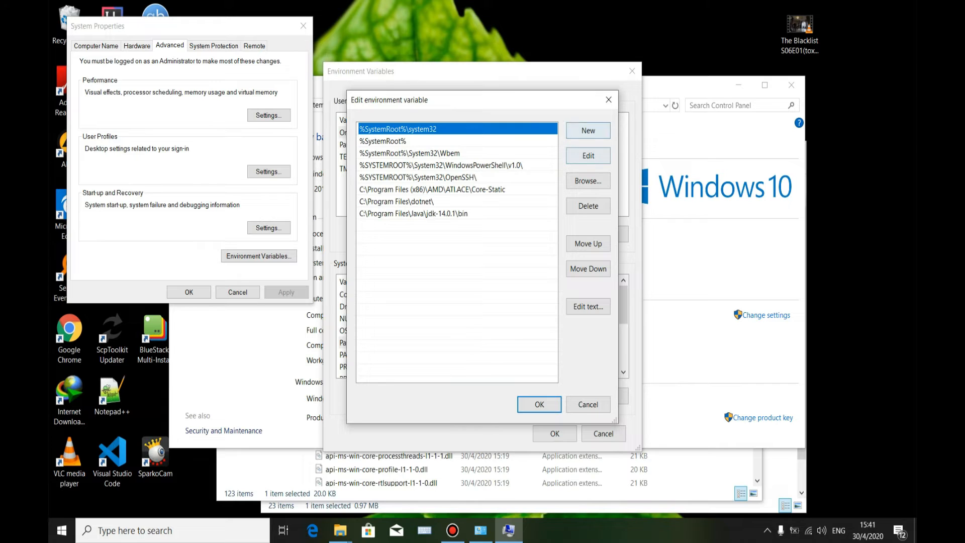
click(588, 130)
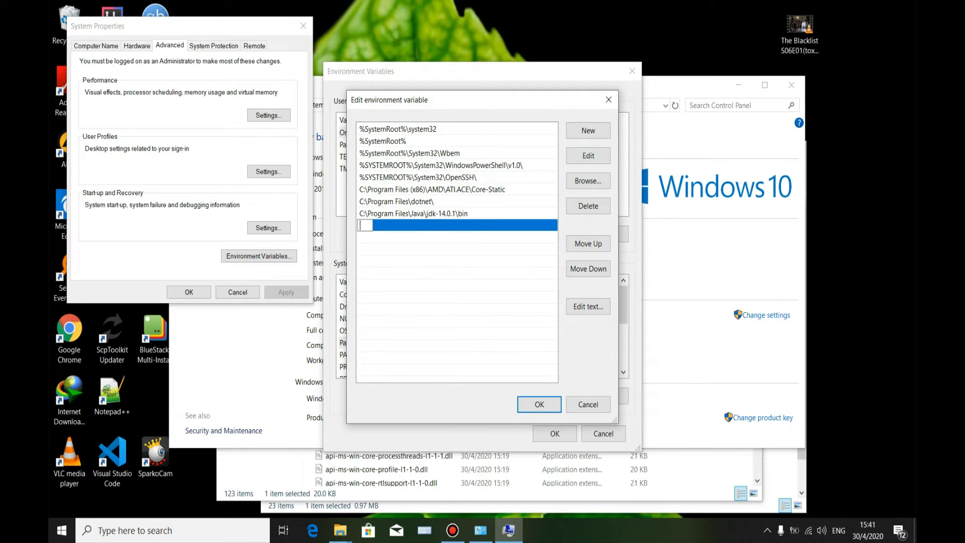
right_click(366, 226)
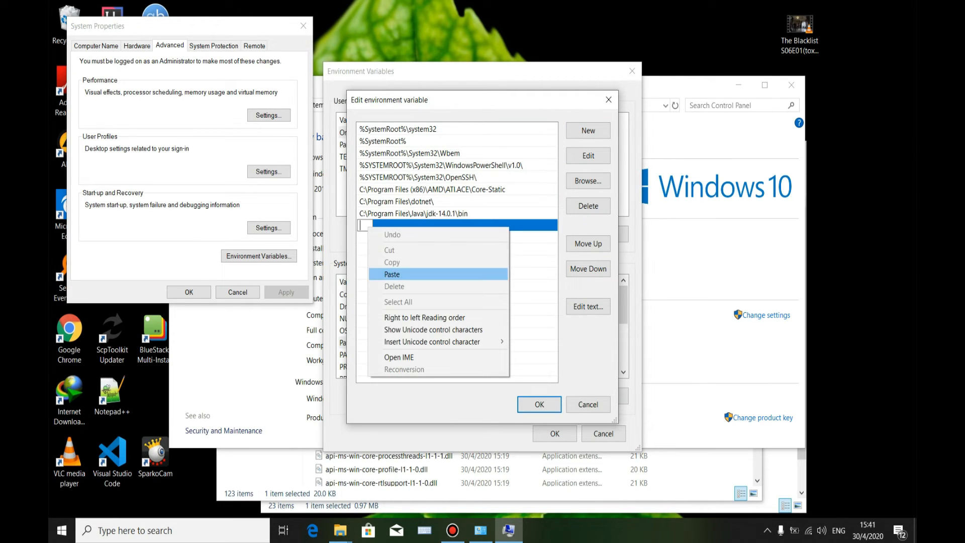
click(392, 274)
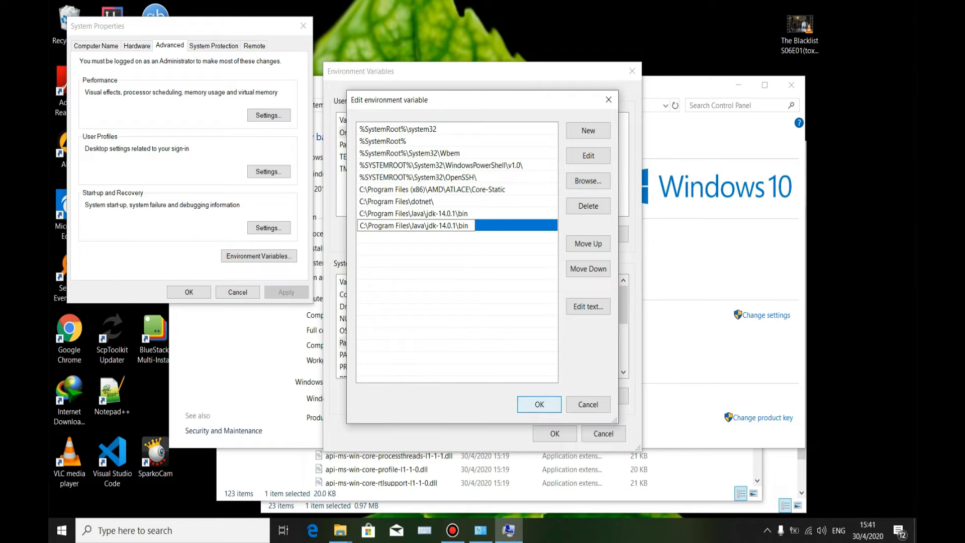
click(539, 405)
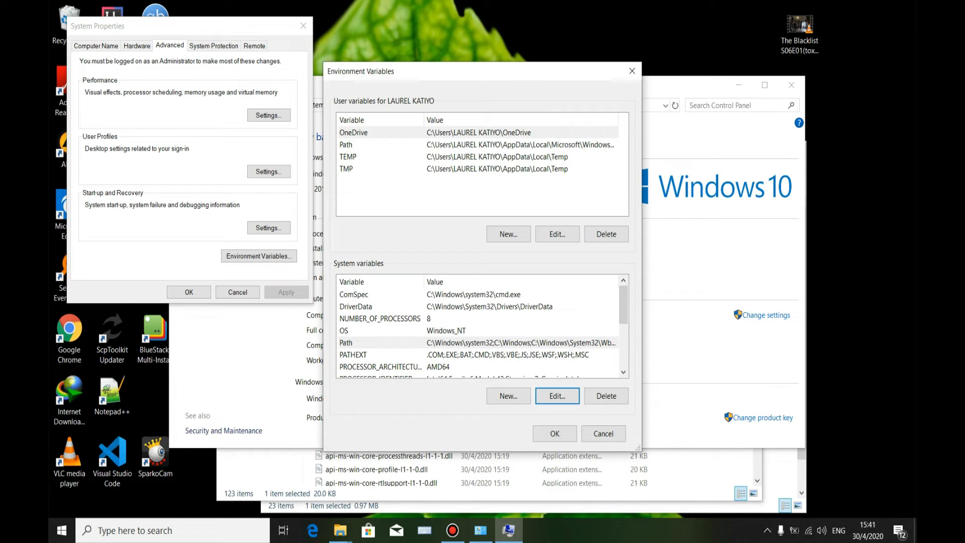
Step: Delete the duplicate C:\Program Files\Java\jdk-14.0.1\bin entry from the system Path variable and accept all the open settings dialogs
click(557, 396)
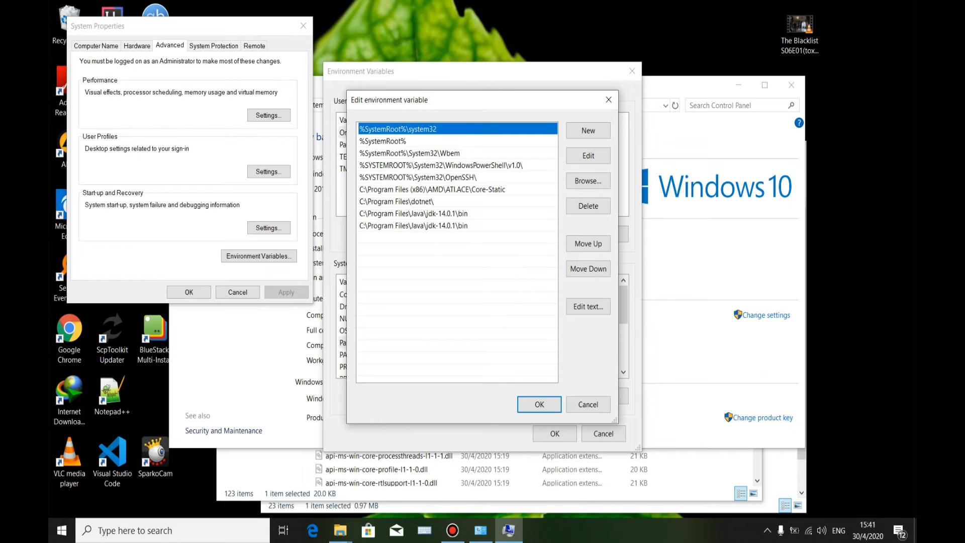
click(414, 225)
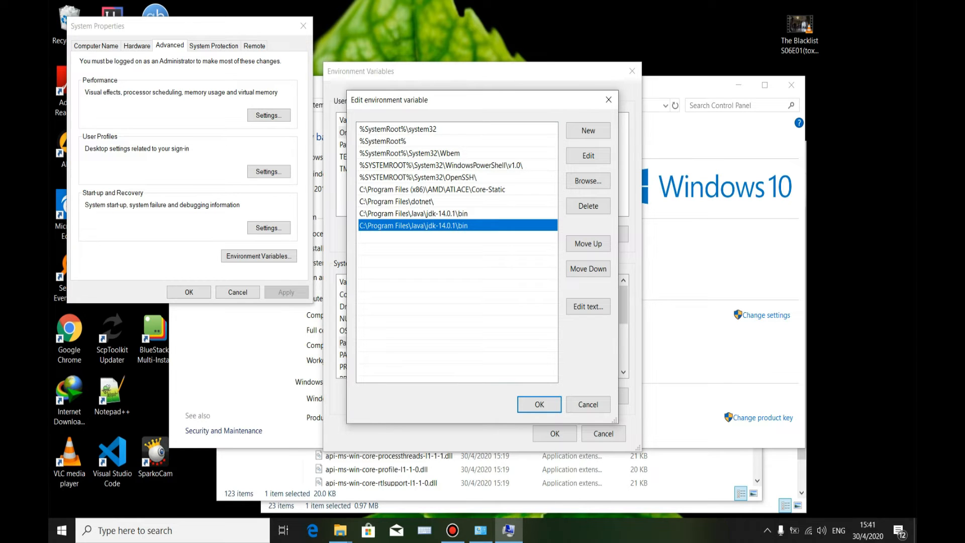
click(588, 206)
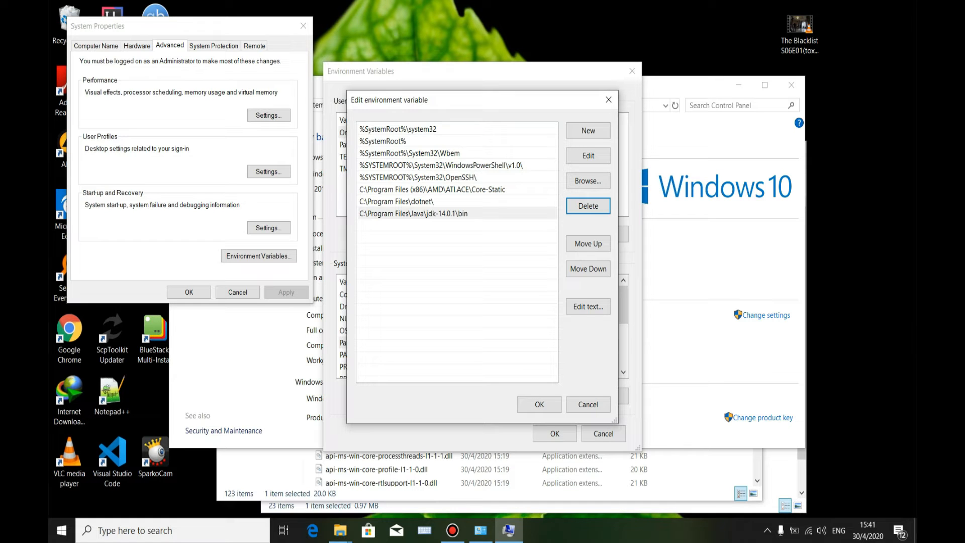
click(539, 404)
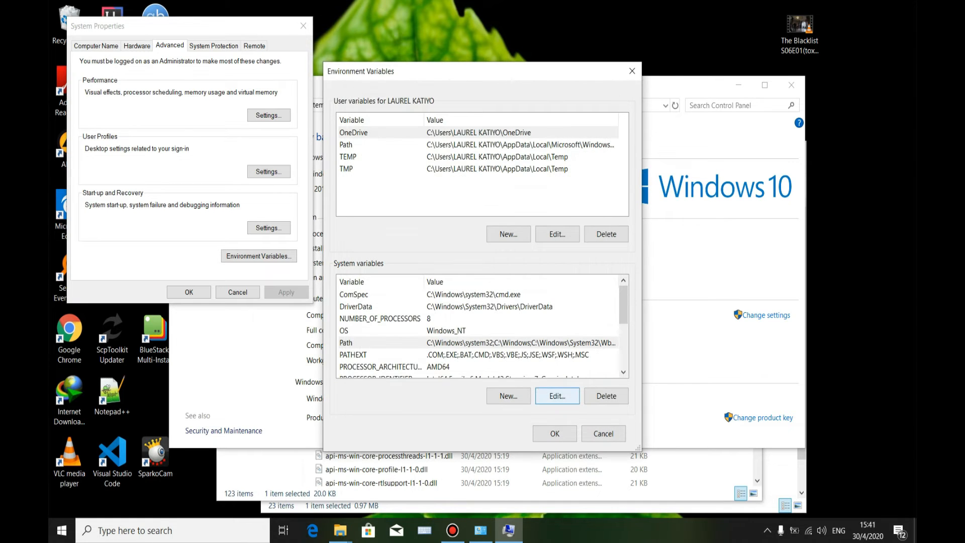
click(554, 434)
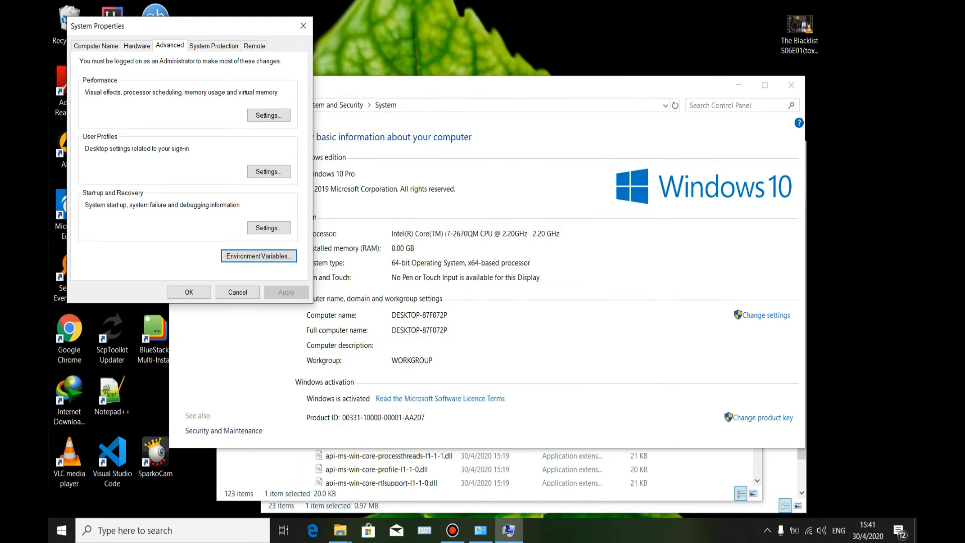
click(188, 292)
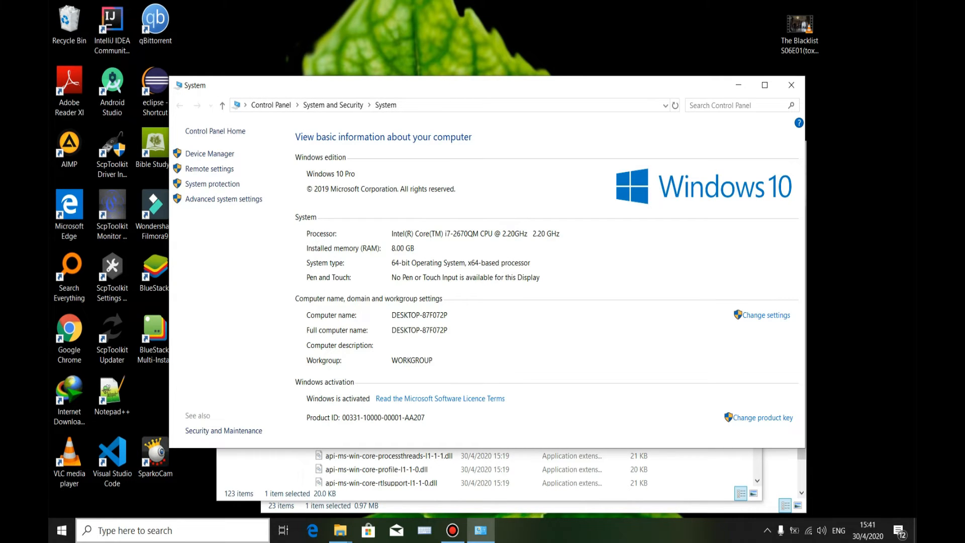
Step: Run javac in Command Prompt to check the Java compiler, and close Command Prompt
click(134, 530)
text(cm)
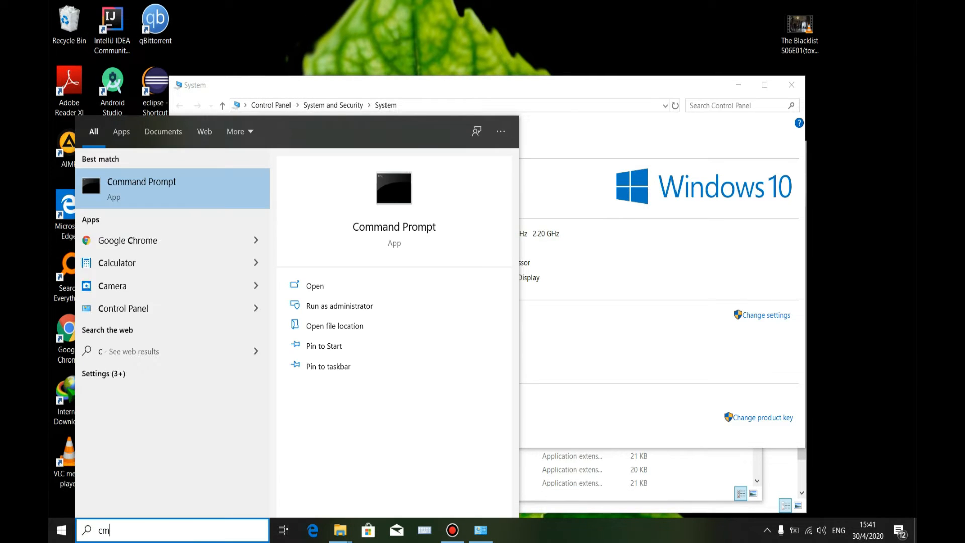
text(d)
key(Return)
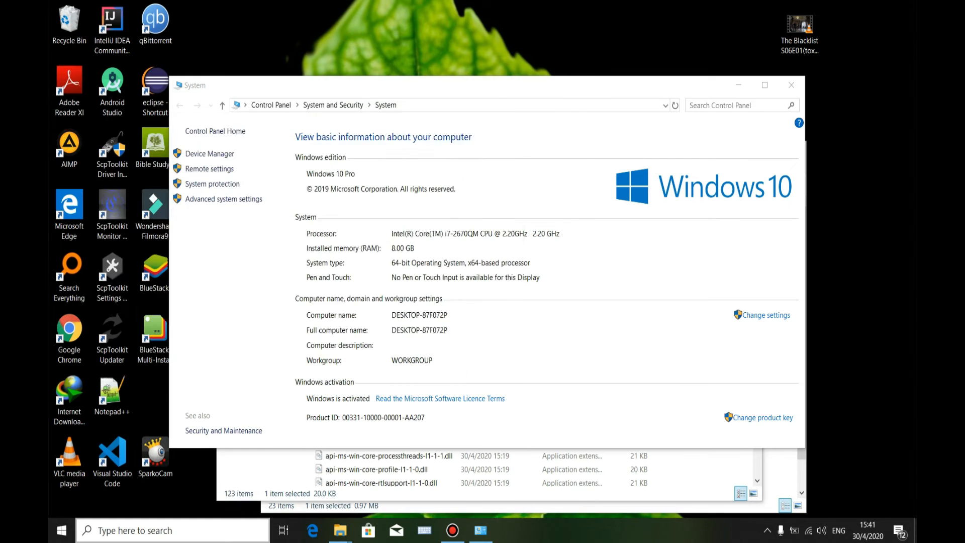
text(javac)
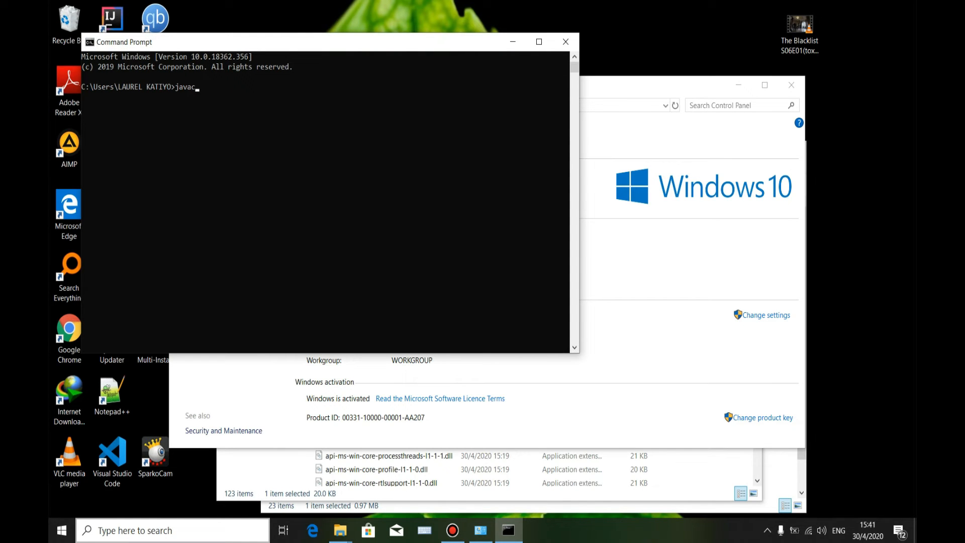
key(Return)
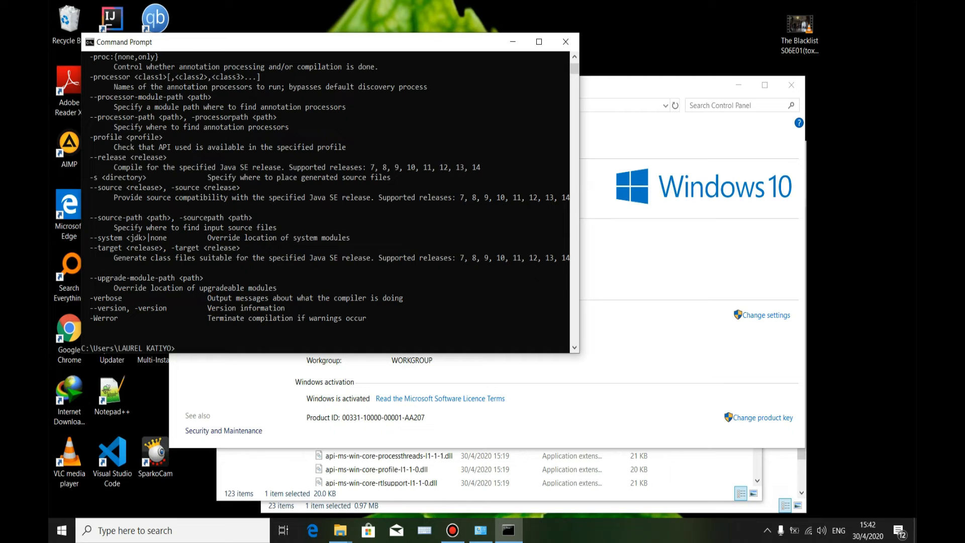
click(566, 41)
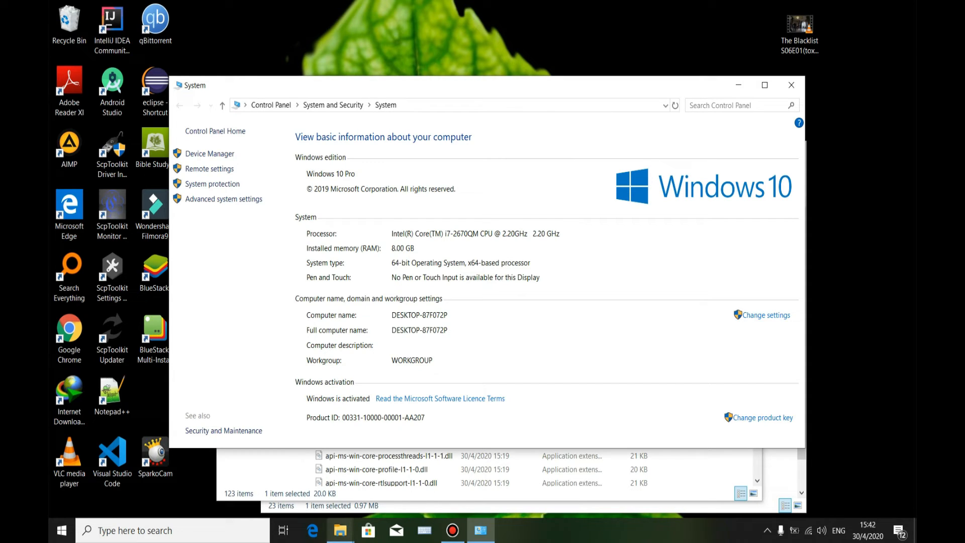
Step: Open the Eclipse download page in Chrome and request eclipse-java-2020-03-R-win32-x86_64.zip, cancelling the duplicate download
mouse_move(341, 530)
mouse_move(395, 477)
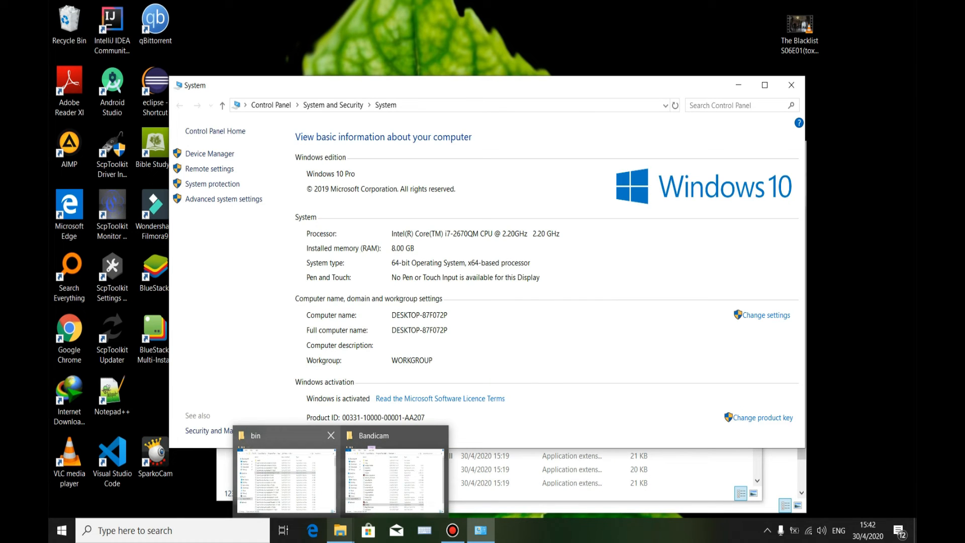
double_click(69, 335)
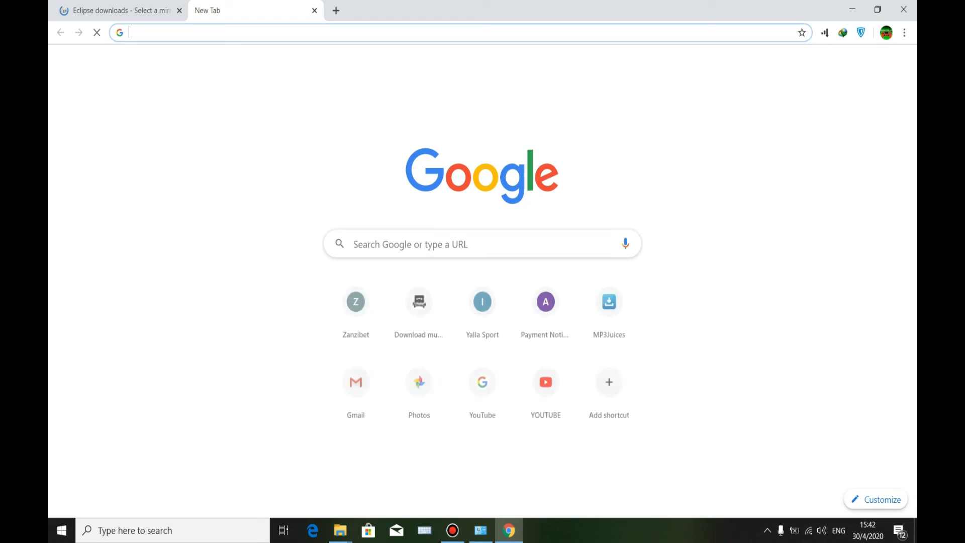
text(cl)
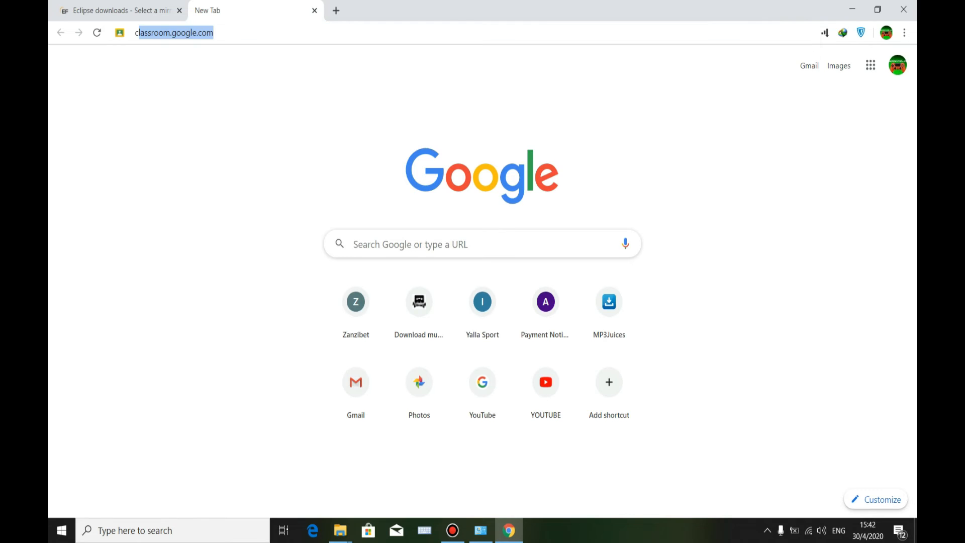
key(BackSpace)
key(BackSpace)
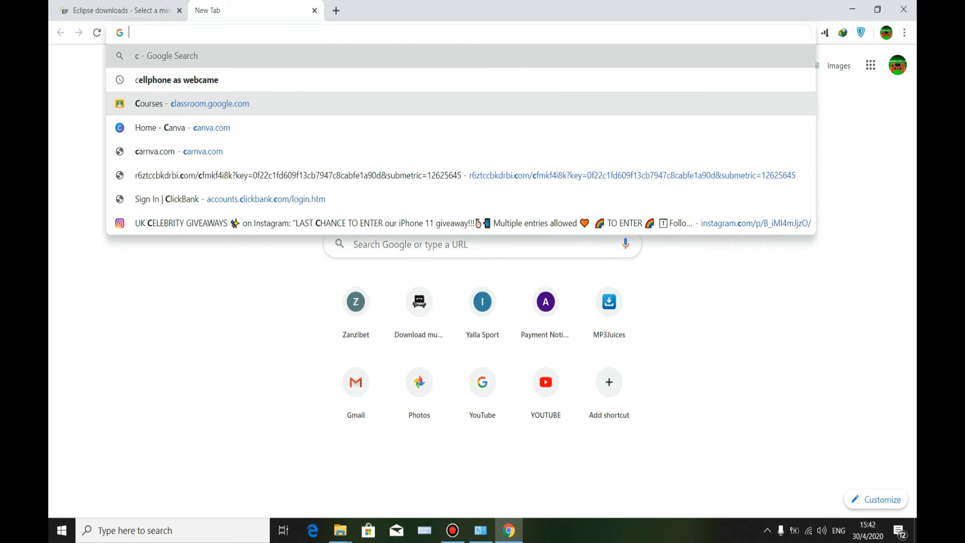
text(e)
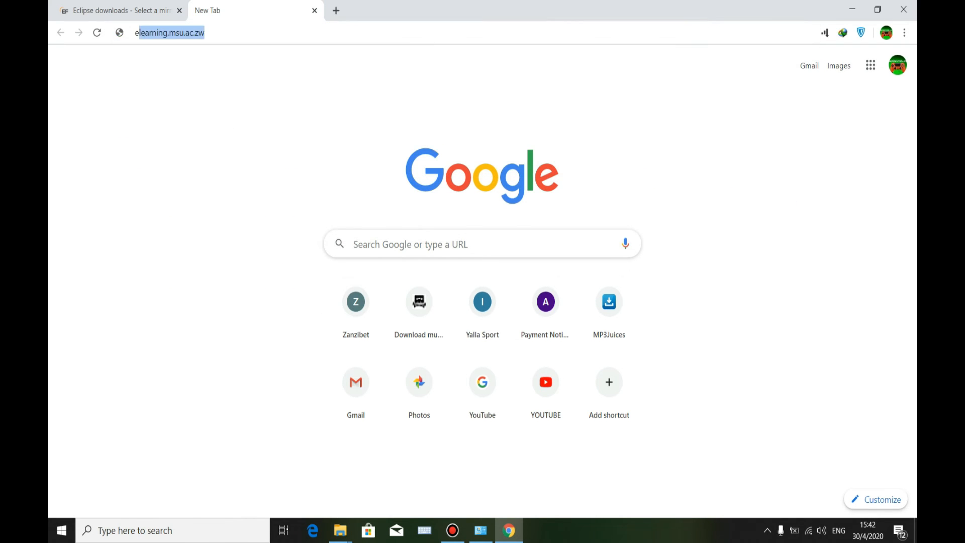
text(c)
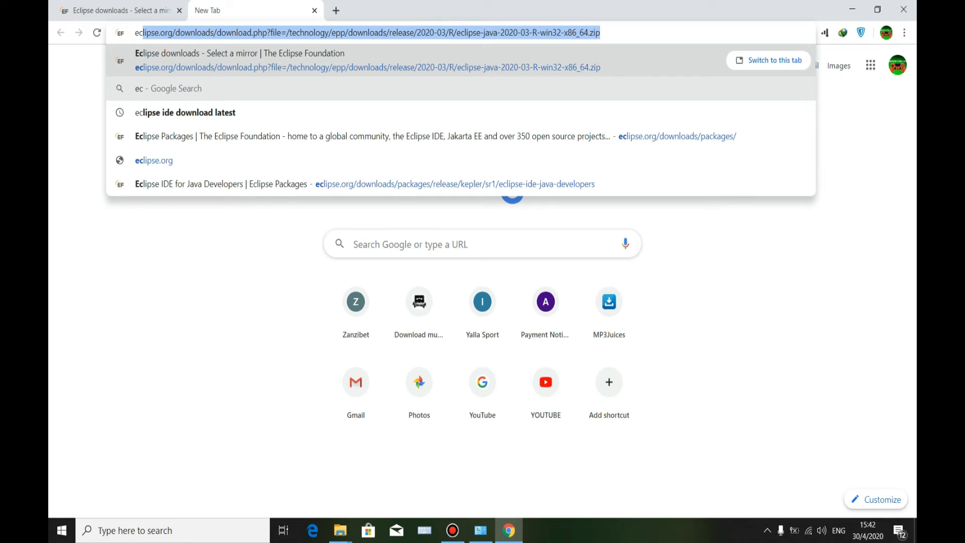
key(Return)
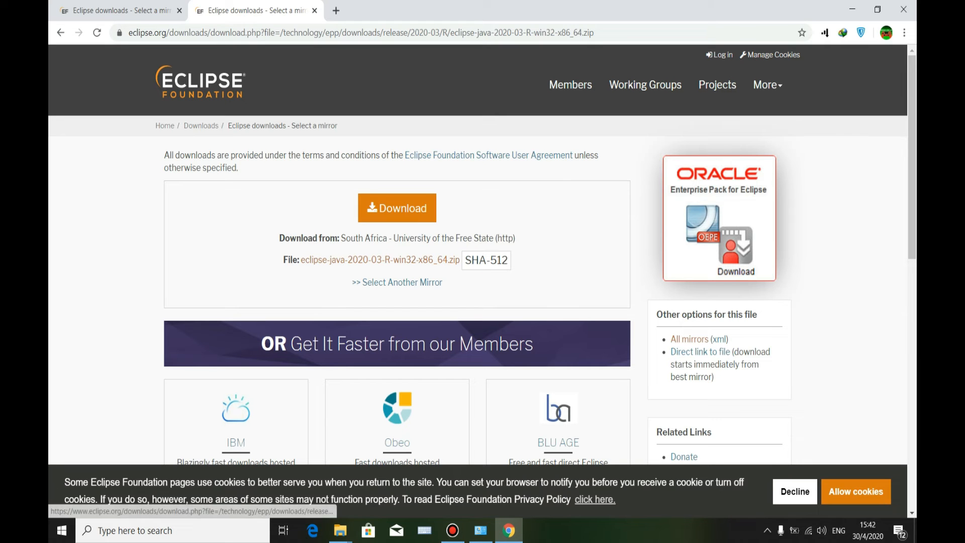
click(397, 208)
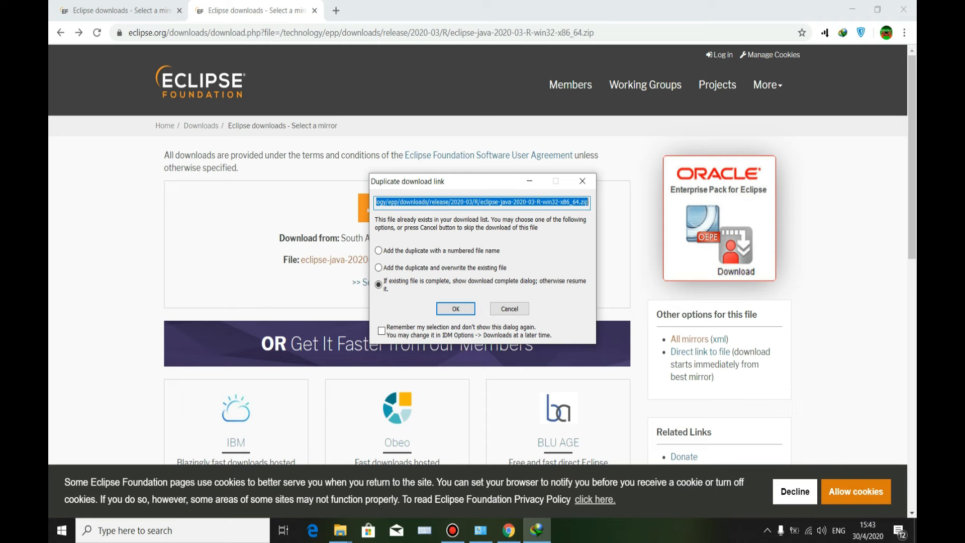
click(510, 309)
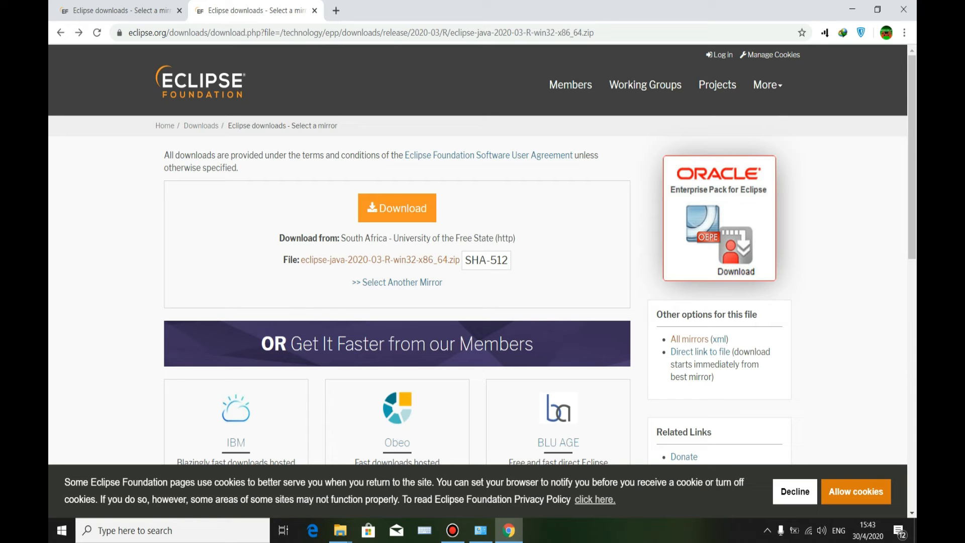
Step: Switch to File Explorer and open the Compressed subfolder of Downloads
click(340, 531)
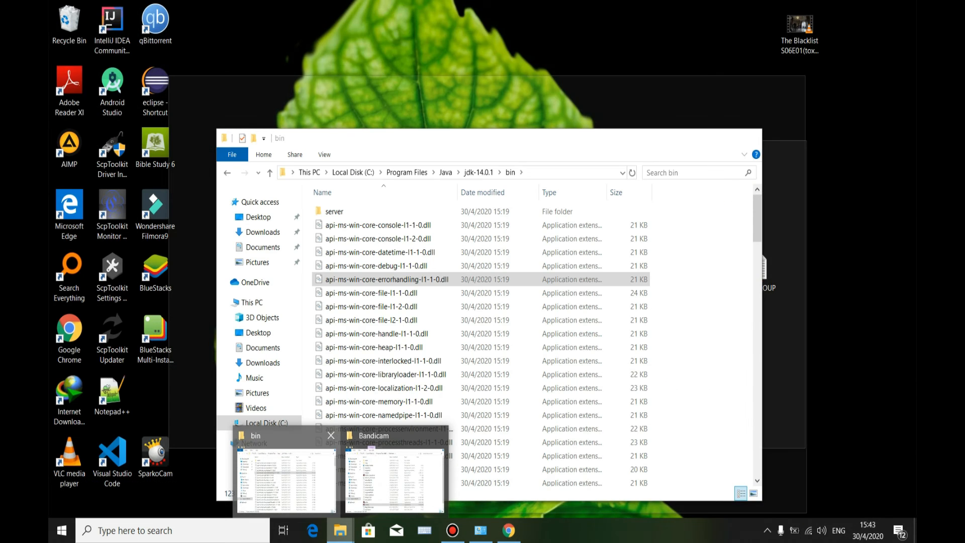
click(287, 478)
click(263, 232)
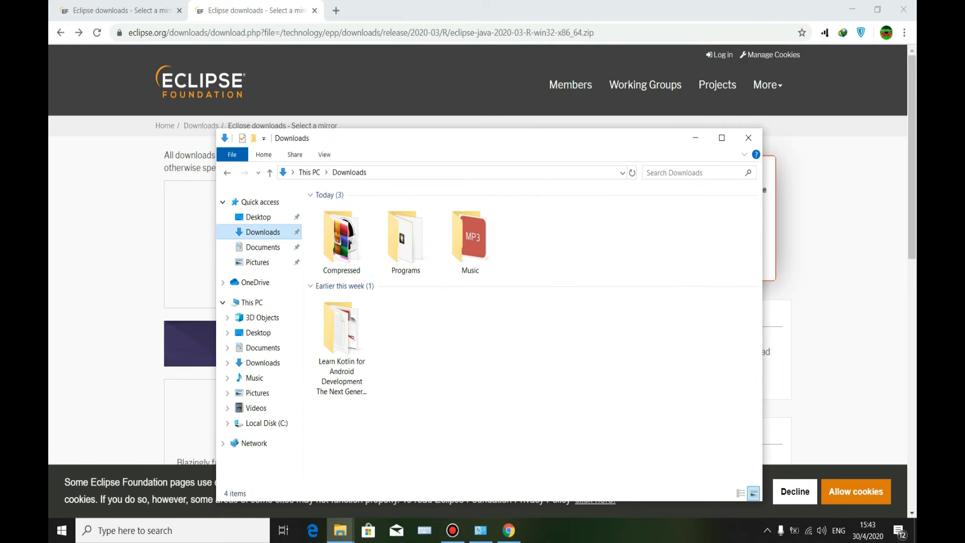
double_click(341, 236)
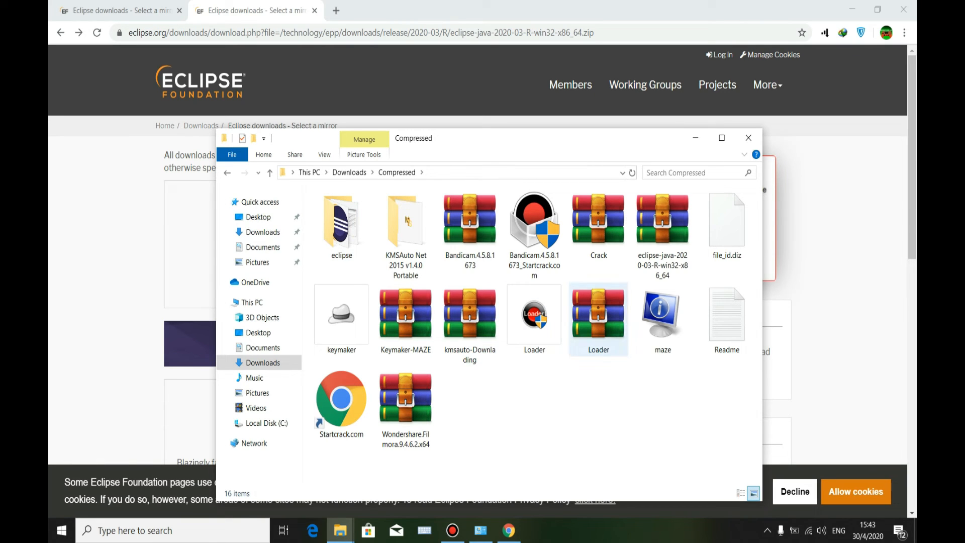
Step: Extract the eclipse-java-2020-03-R-win32-x86_64 archive directly into the Compressed folder
click(663, 222)
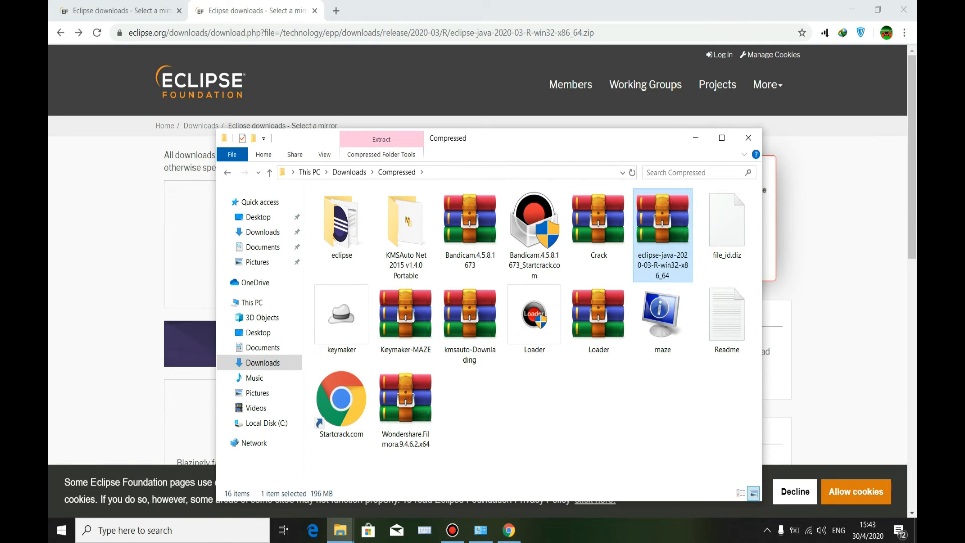
right_click(648, 237)
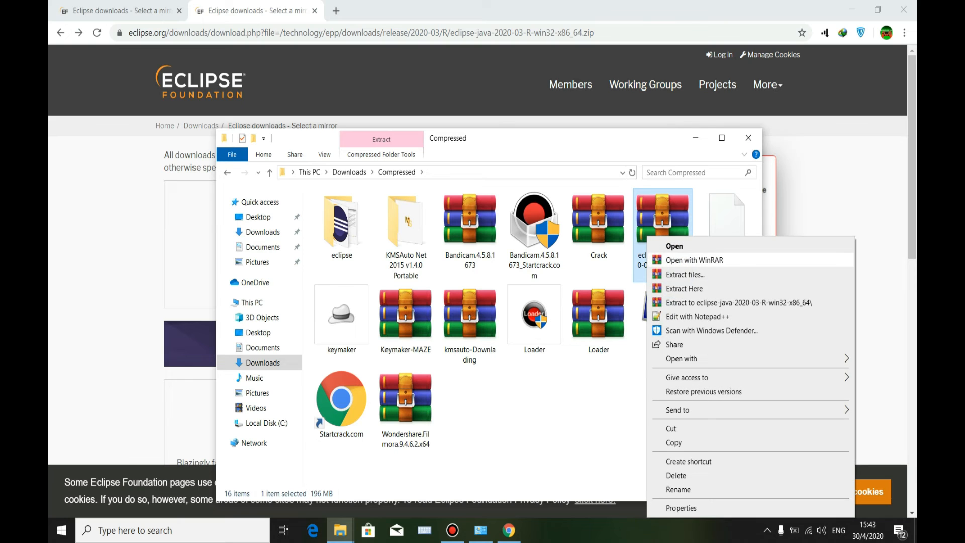
click(684, 288)
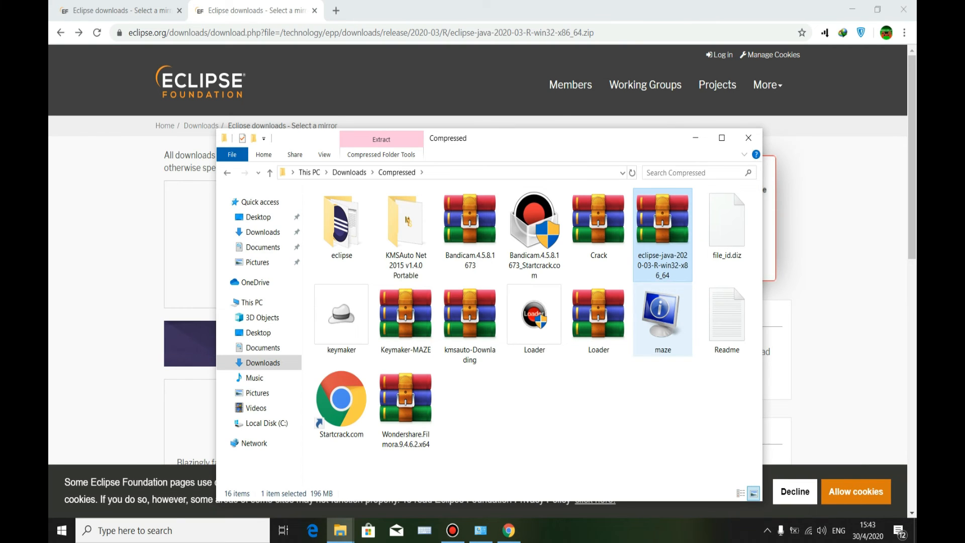
click(462, 328)
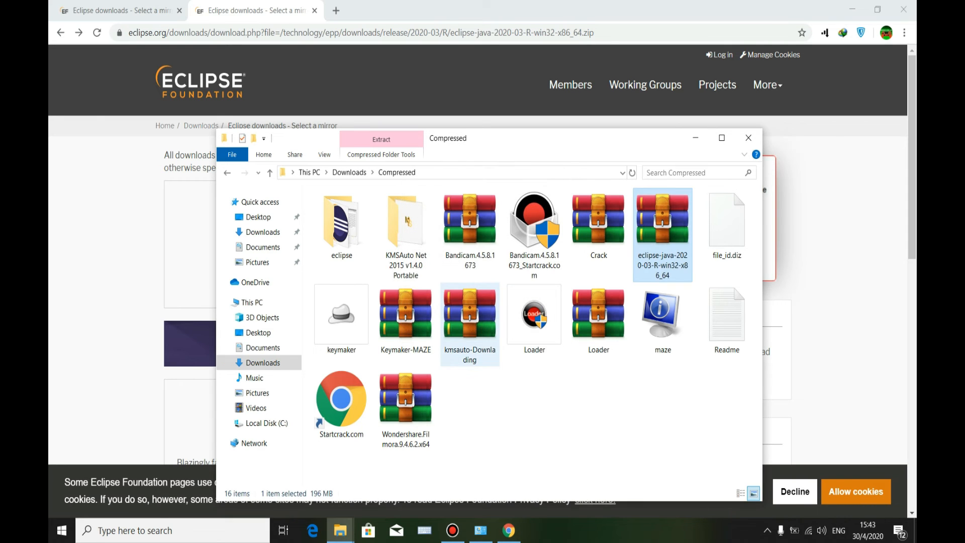
Step: Move the extracted eclipse folder from Compressed to C:\Program Files (x86), replacing files with the same names and granting administrator permission
click(342, 225)
right_click(335, 225)
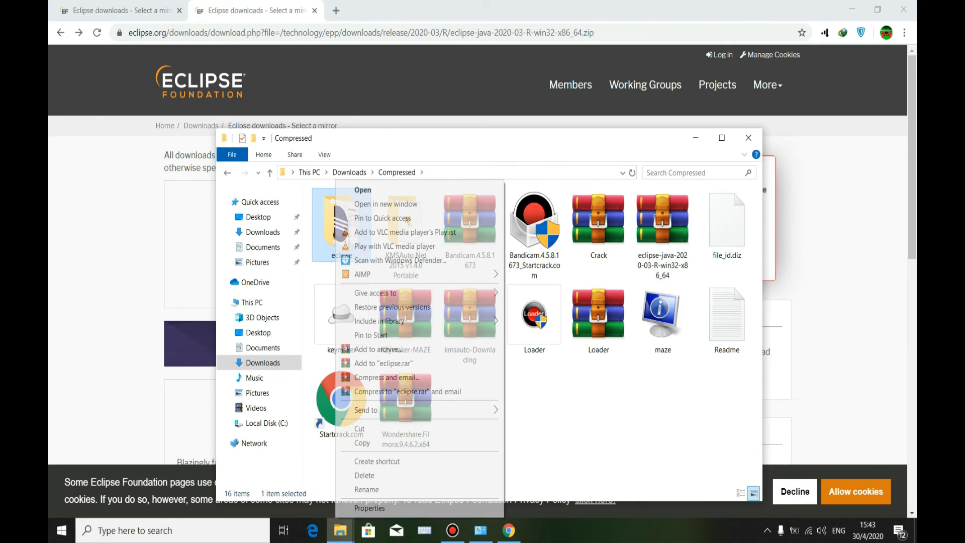
click(360, 429)
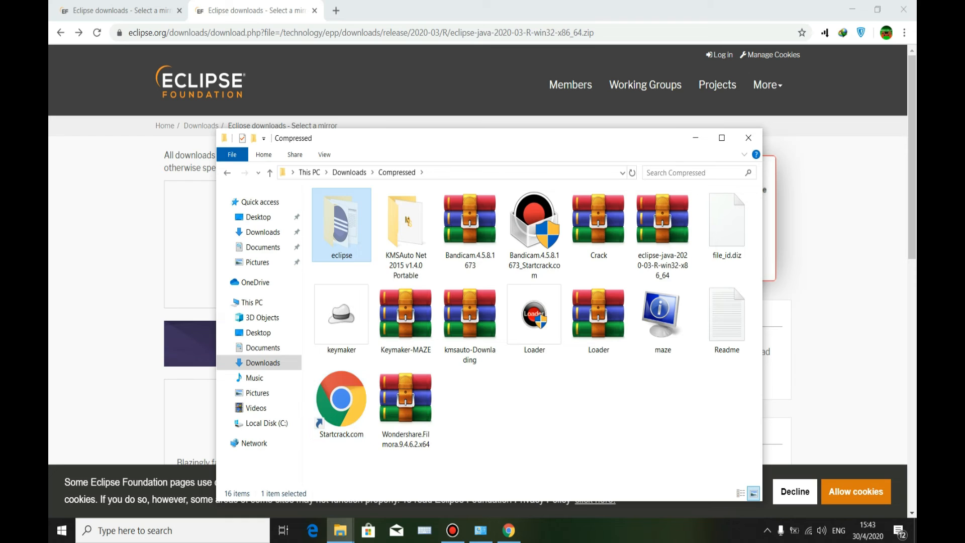
click(259, 302)
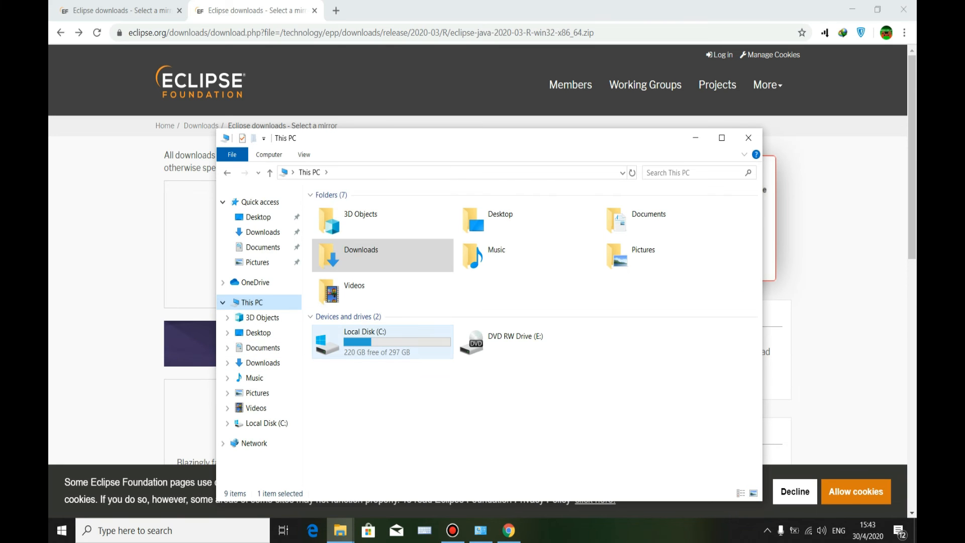
double_click(377, 337)
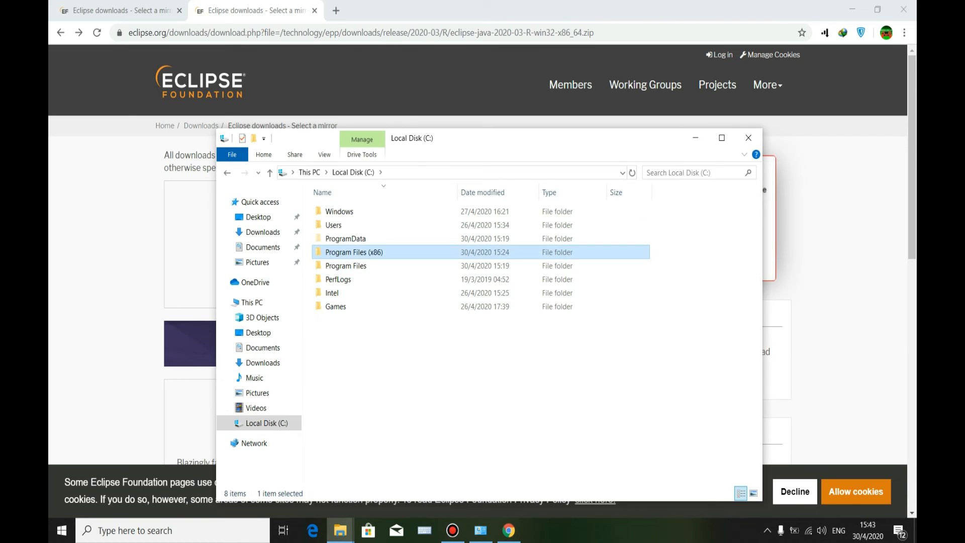
double_click(354, 252)
right_click(701, 306)
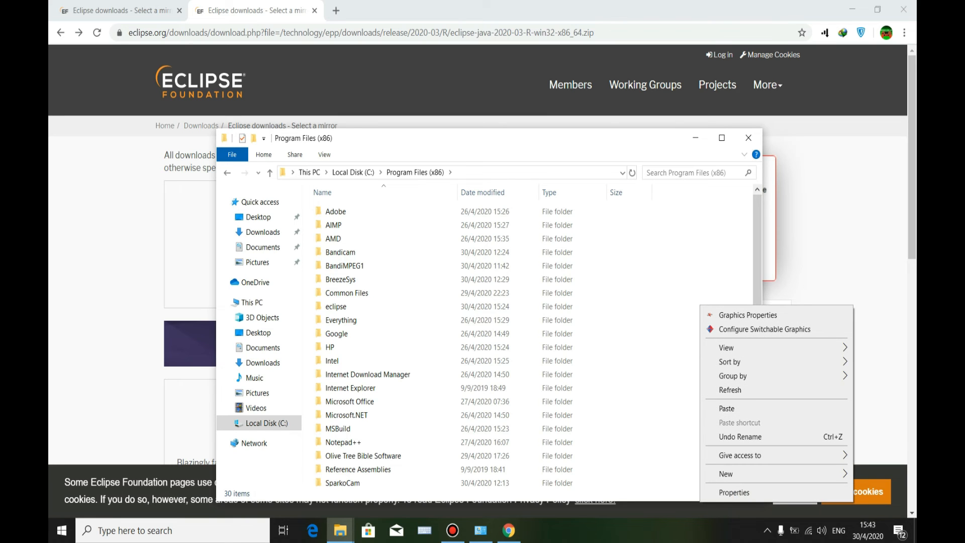
click(727, 408)
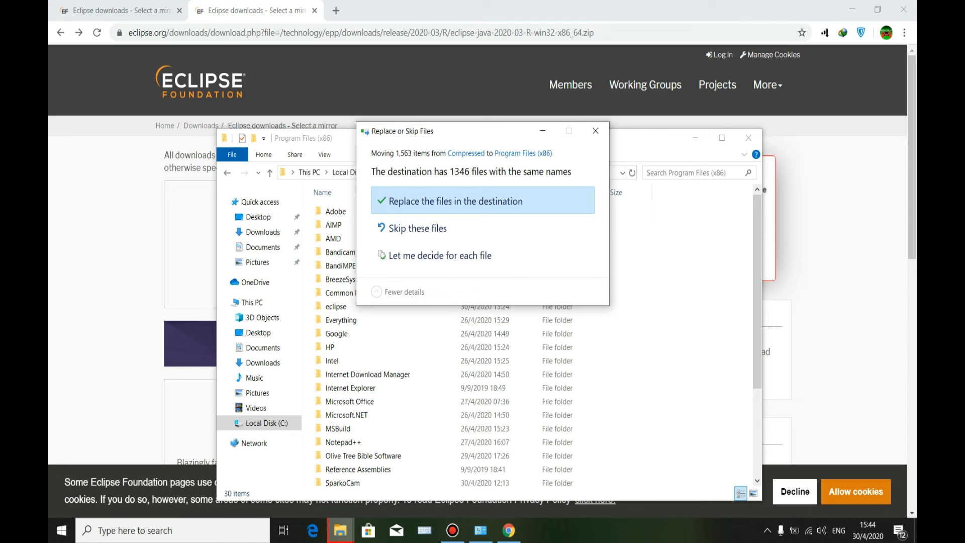
key(Return)
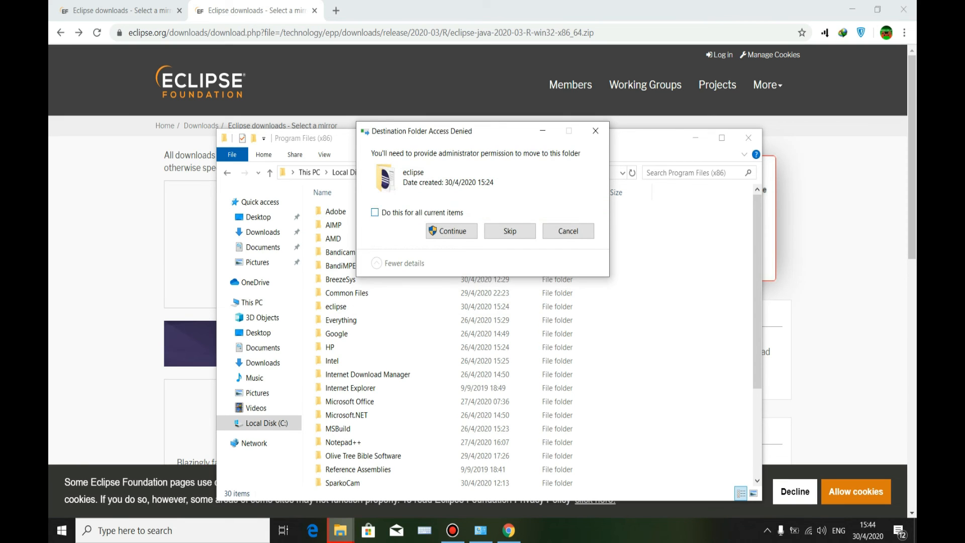
key(Return)
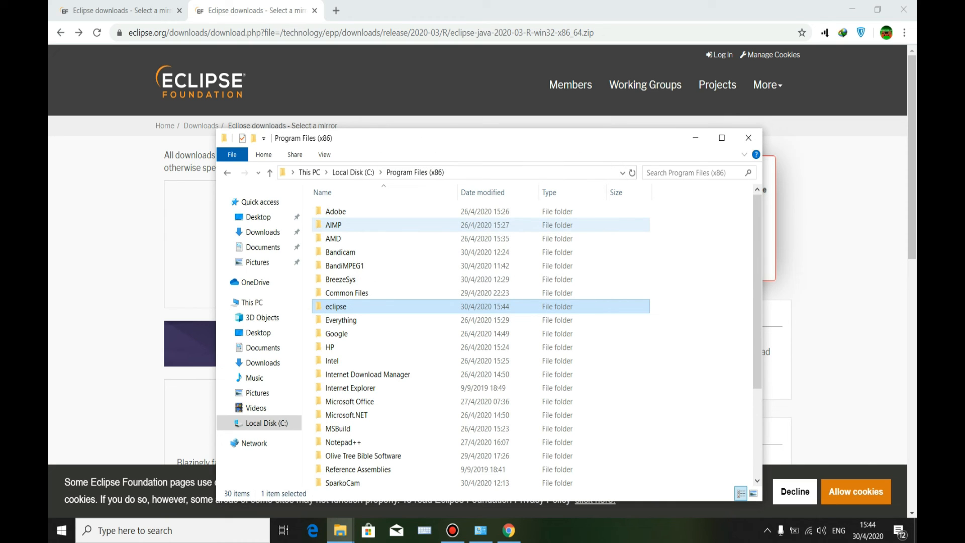
Step: Create a desktop shortcut for the eclipse application in the eclipse folder under Program Files (x86)
double_click(335, 306)
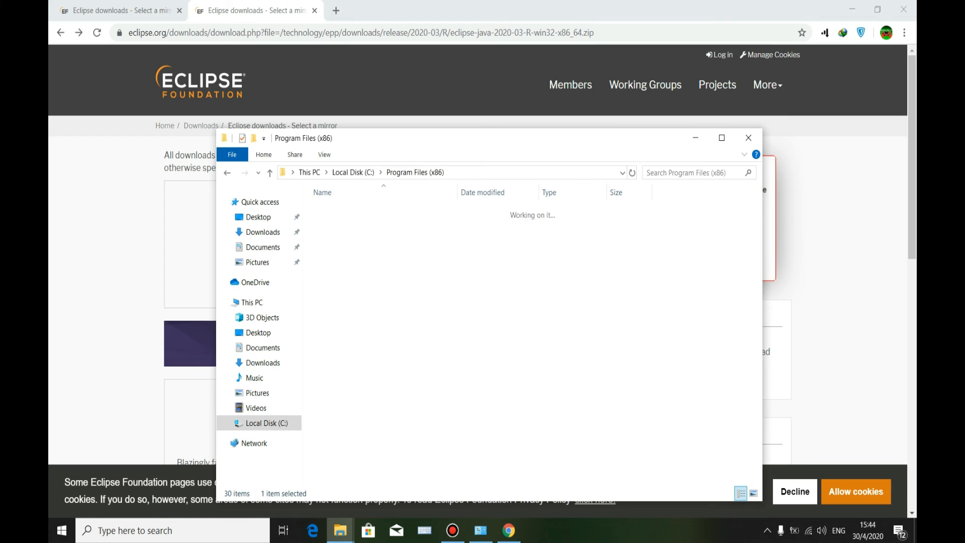
click(336, 321)
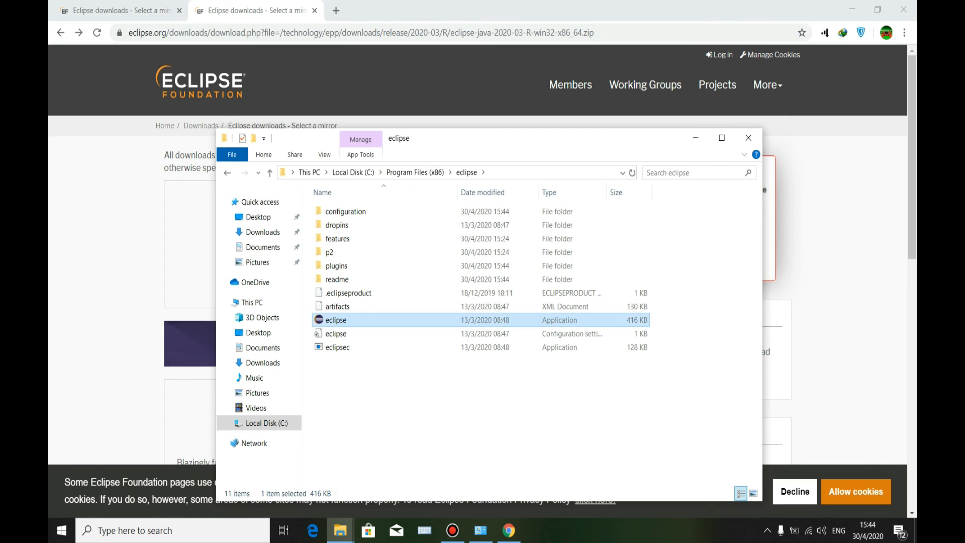
right_click(389, 319)
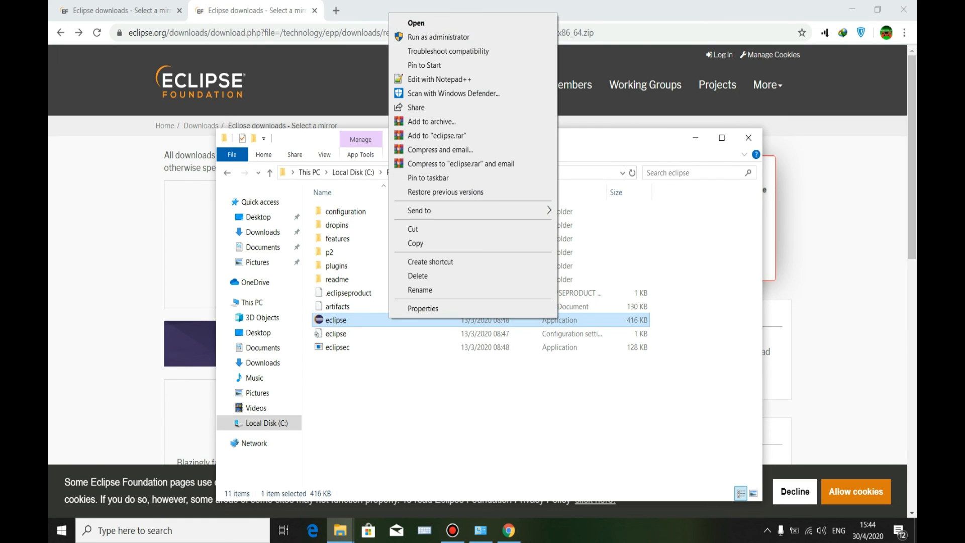
mouse_move(419, 210)
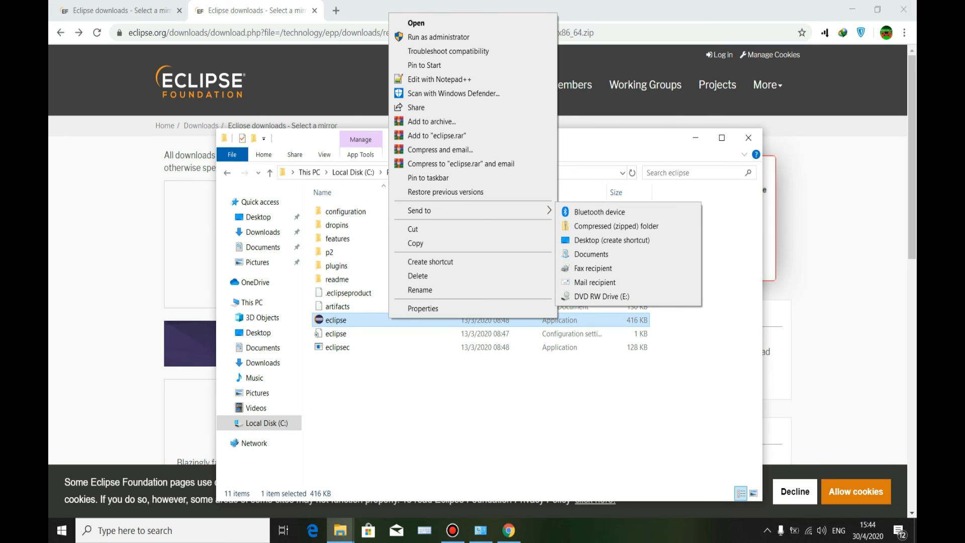
click(442, 397)
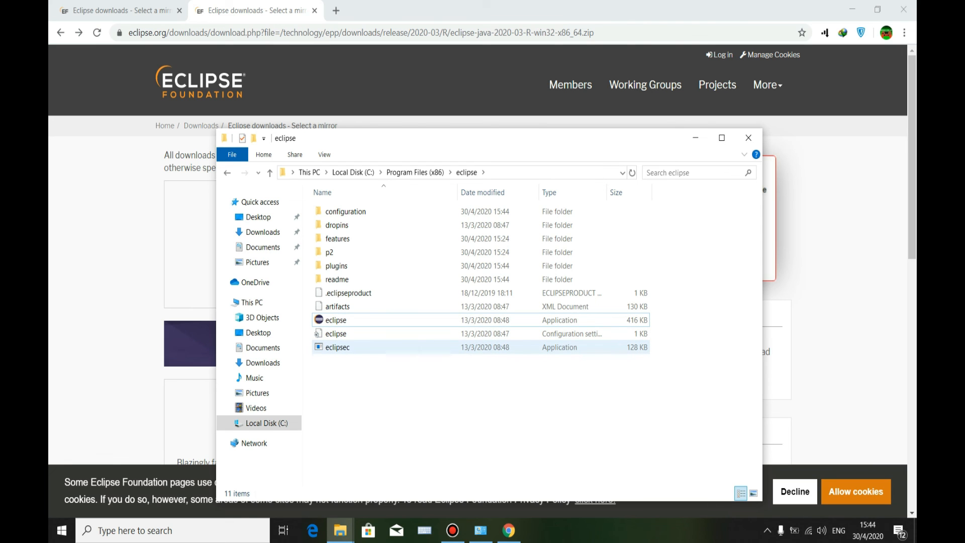
right_click(486, 320)
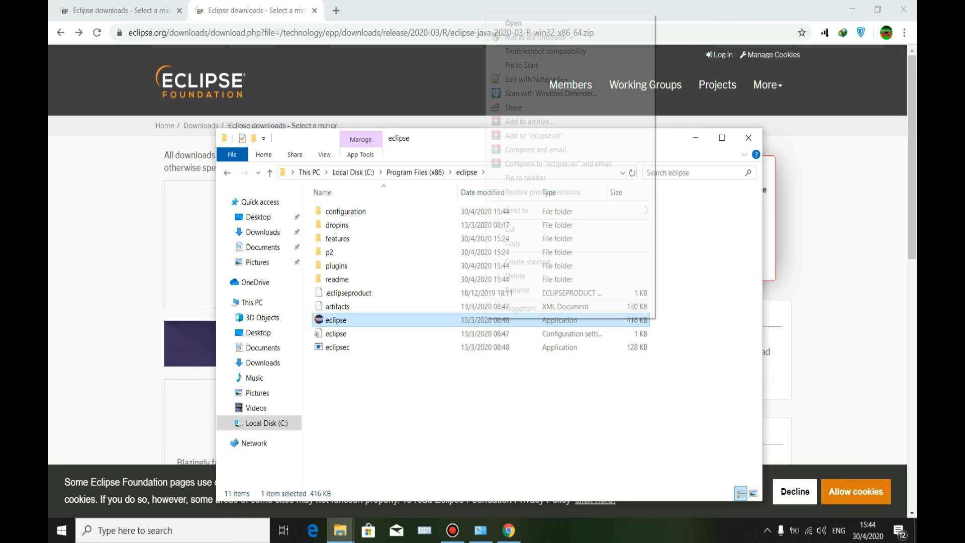
mouse_move(553, 210)
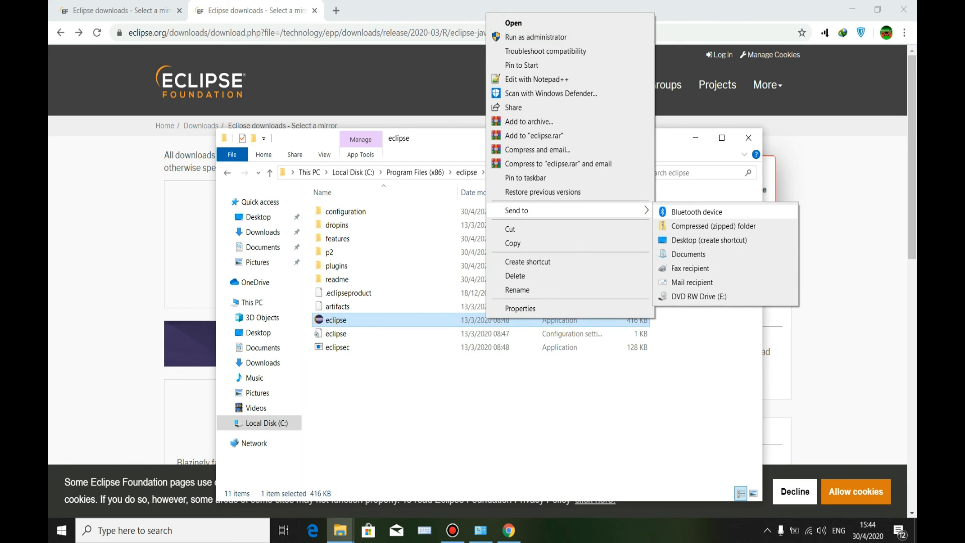
click(709, 240)
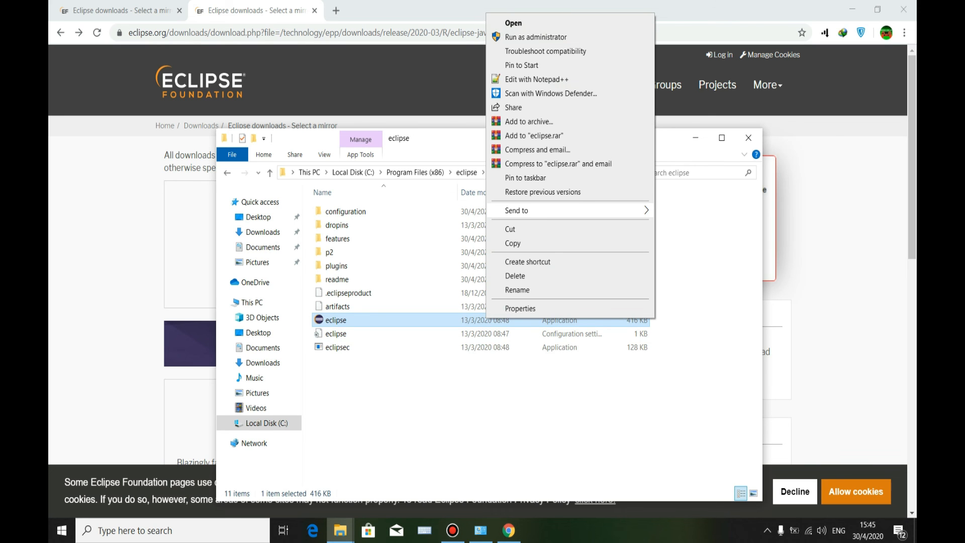
Step: Close the File Explorer, Chrome and System windows and launch Eclipse from its desktop shortcut
click(748, 138)
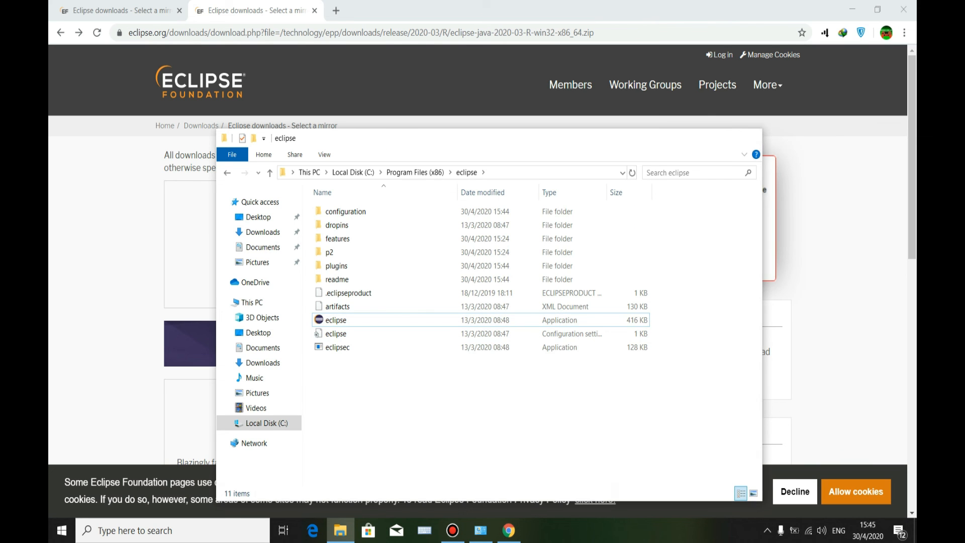
click(904, 10)
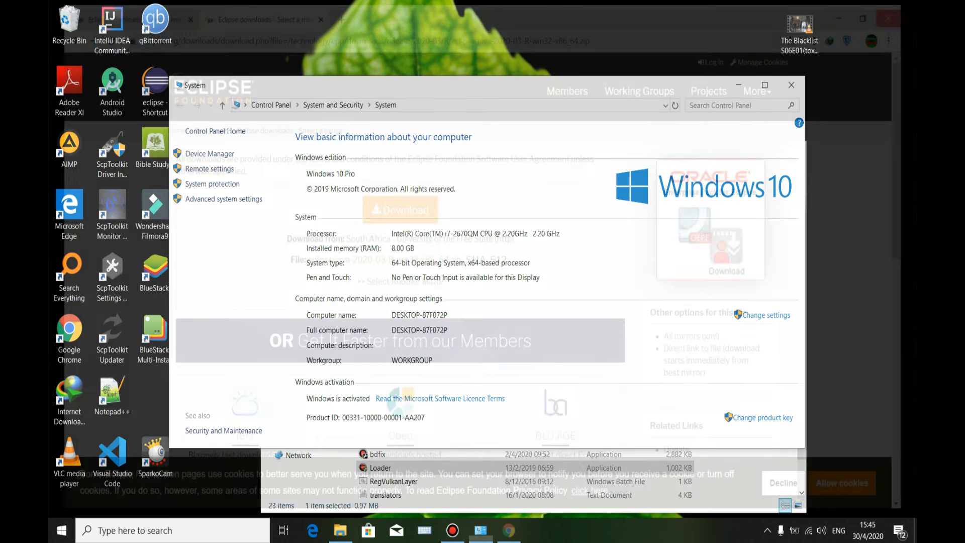
click(791, 85)
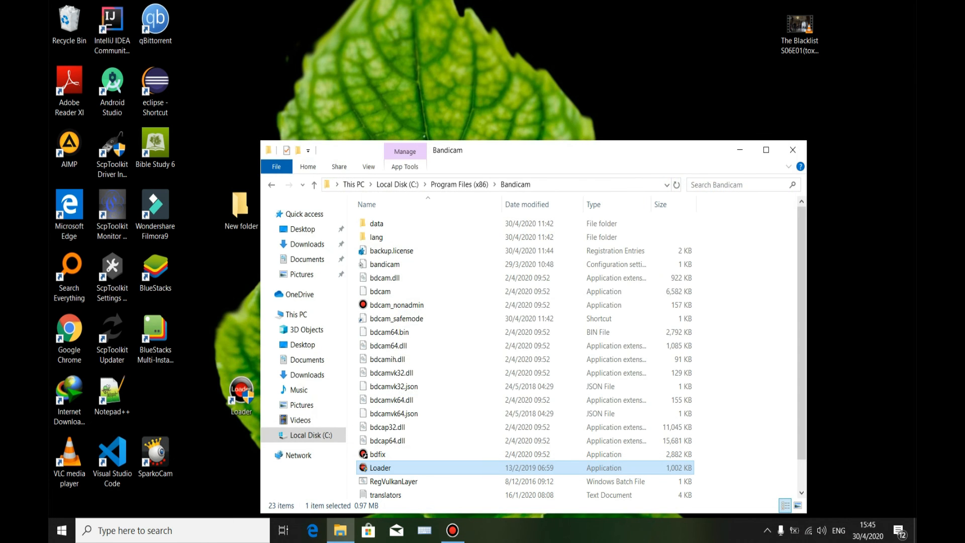
click(793, 150)
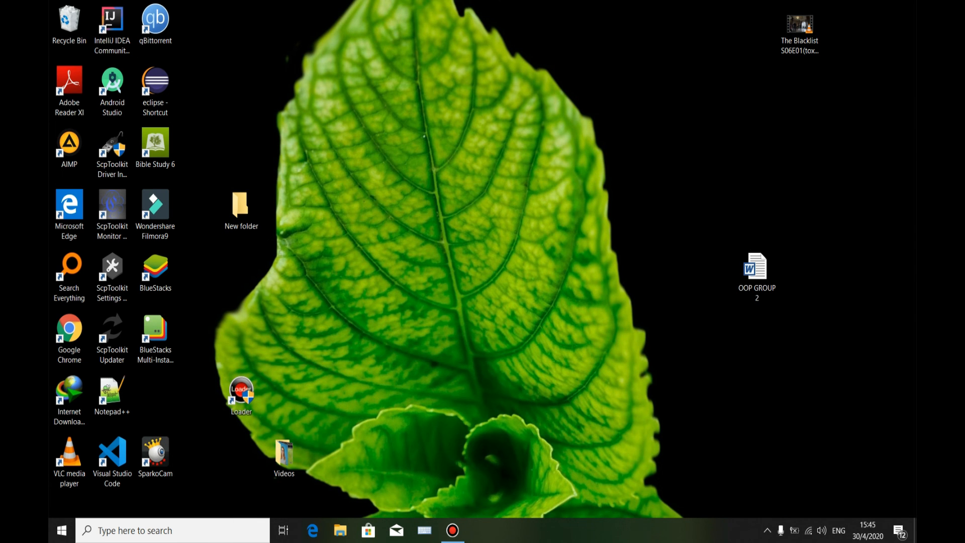
double_click(155, 90)
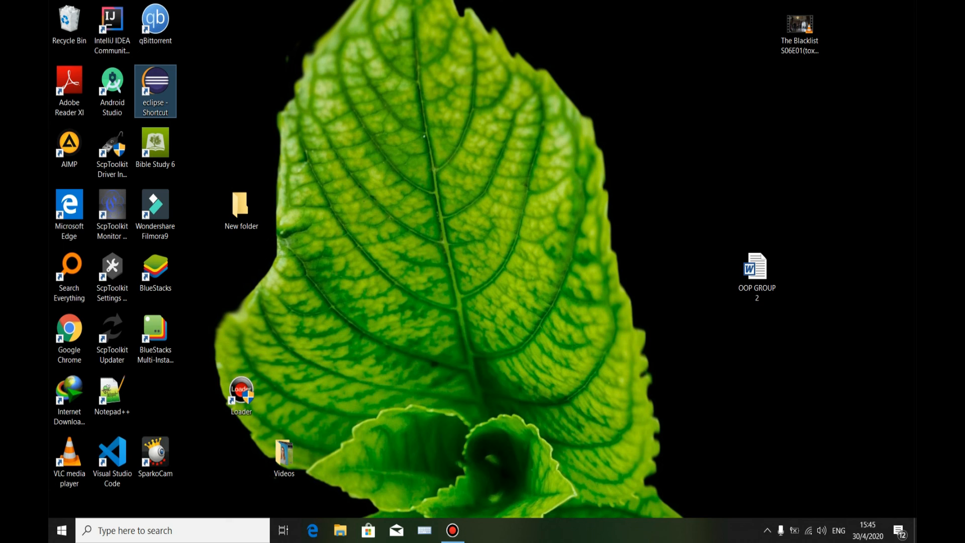